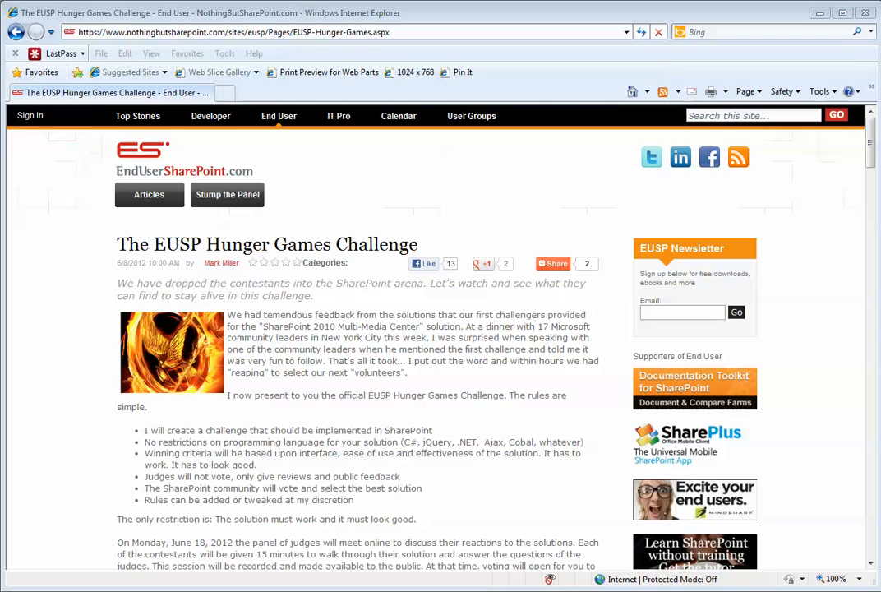
- Go to the SharePoint Reader site by pasting its URL into the address bar
{"action": "left_click", "coordinate": [391, 32]}
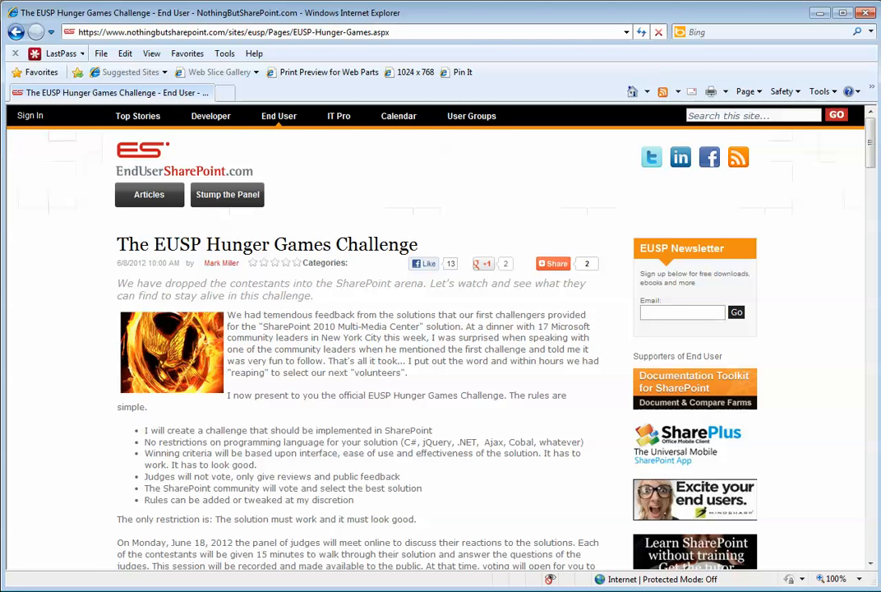
{"action": "left_click_drag", "start_coordinate": [389, 32], "coordinate": [66, 32]}
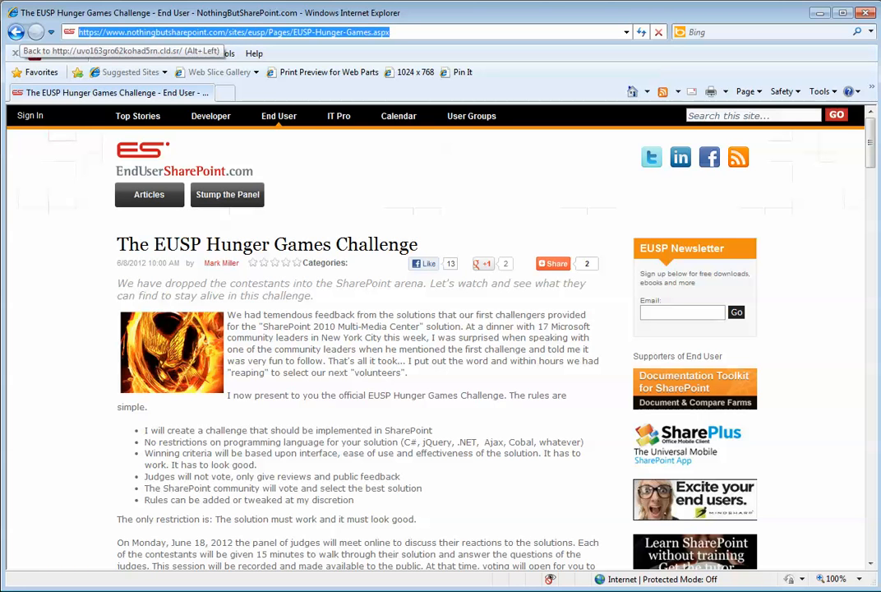
{"action": "type", "text": "http://uvo163gro62kohad5rn.cld.sr"}
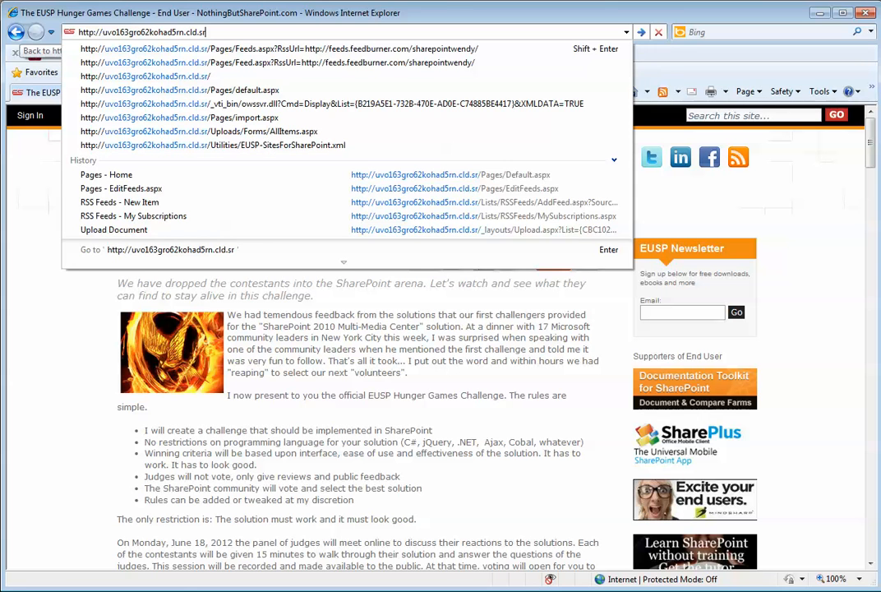
{"action": "key", "text": "Return"}
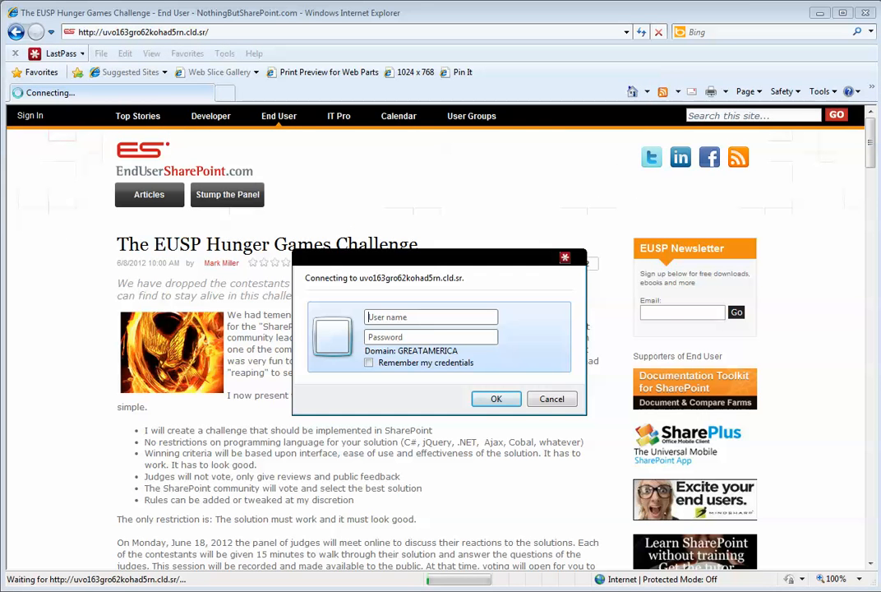
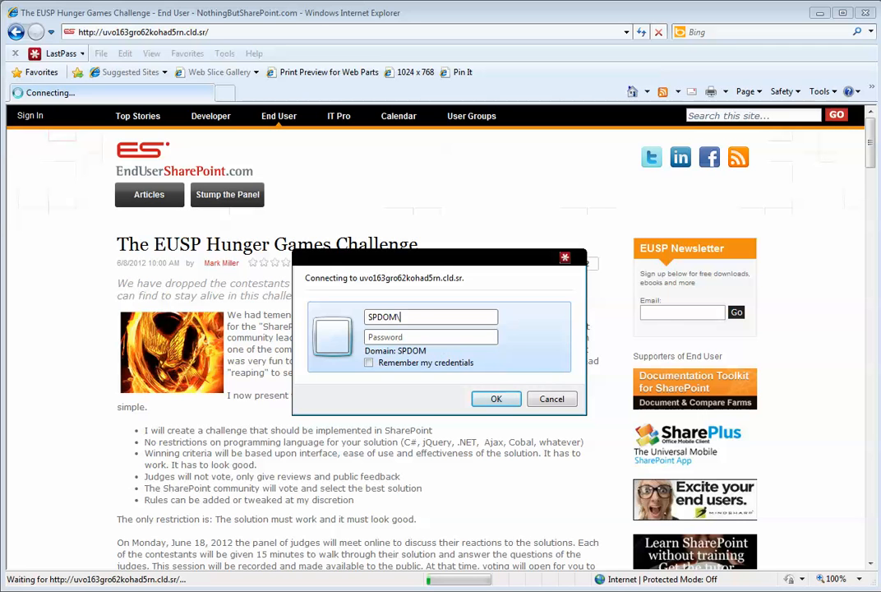
- Sign in with the domain username and password, and tell LastPass never to save it
{"action": "key", "text": "Tab"}
{"action": "type", "text": "password1"}
{"action": "key", "text": "Return"}
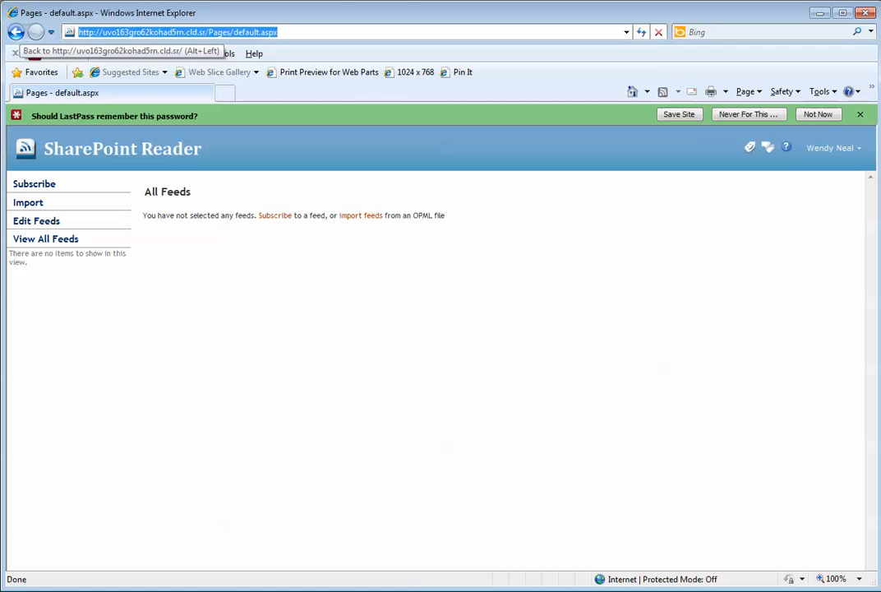
{"action": "left_click", "coordinate": [748, 114]}
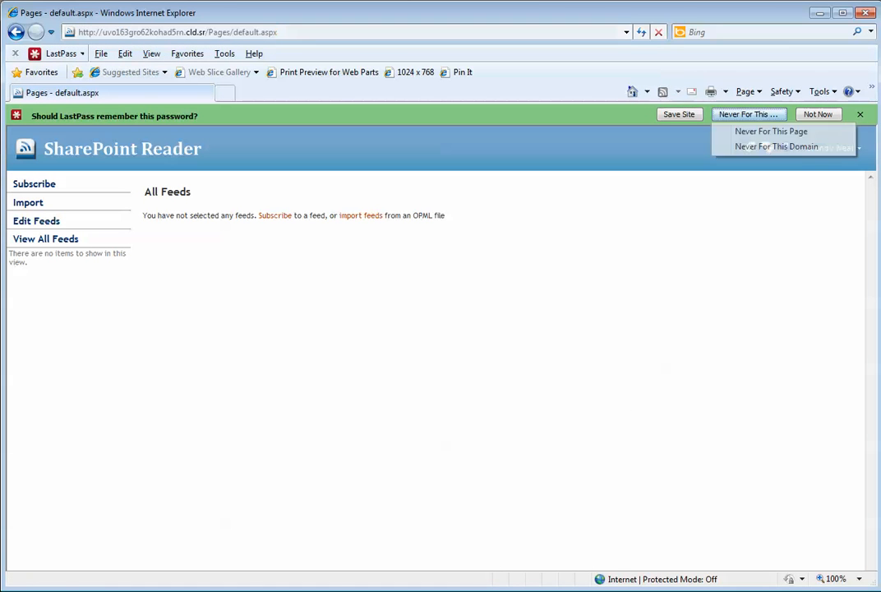
{"action": "left_click", "coordinate": [771, 132]}
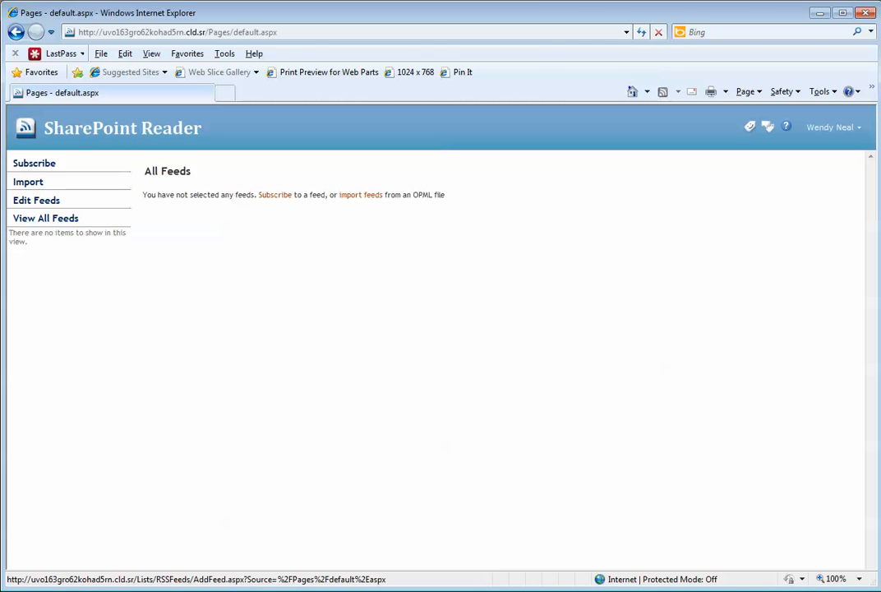
{"action": "left_click", "coordinate": [274, 195]}
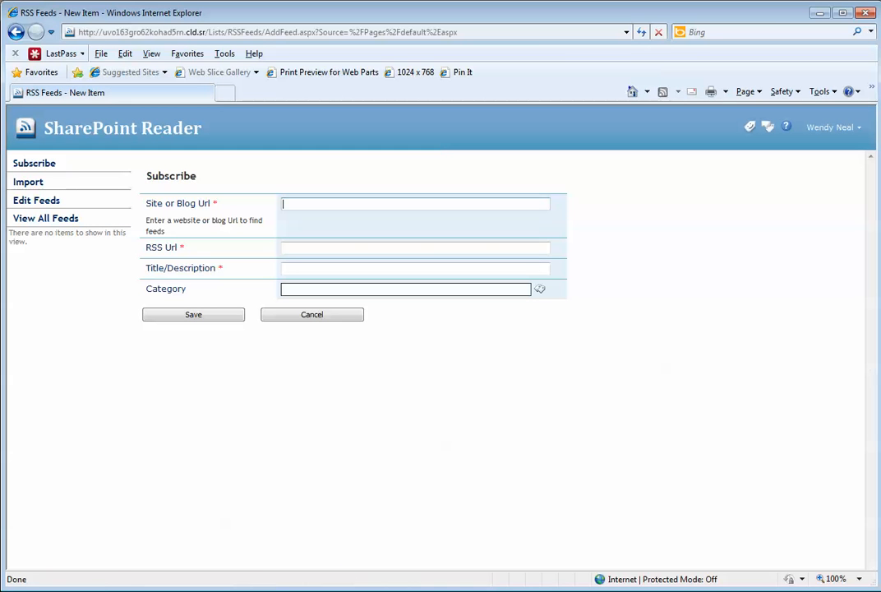
{"action": "type", "text": "www.nothing"}
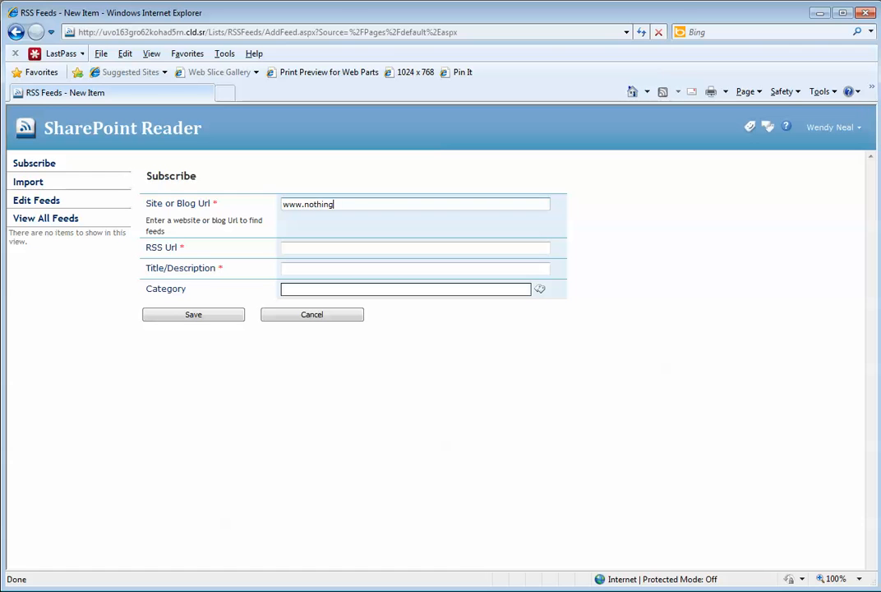
{"action": "type", "text": "butsharepoint.com"}
{"action": "key", "text": "Tab"}
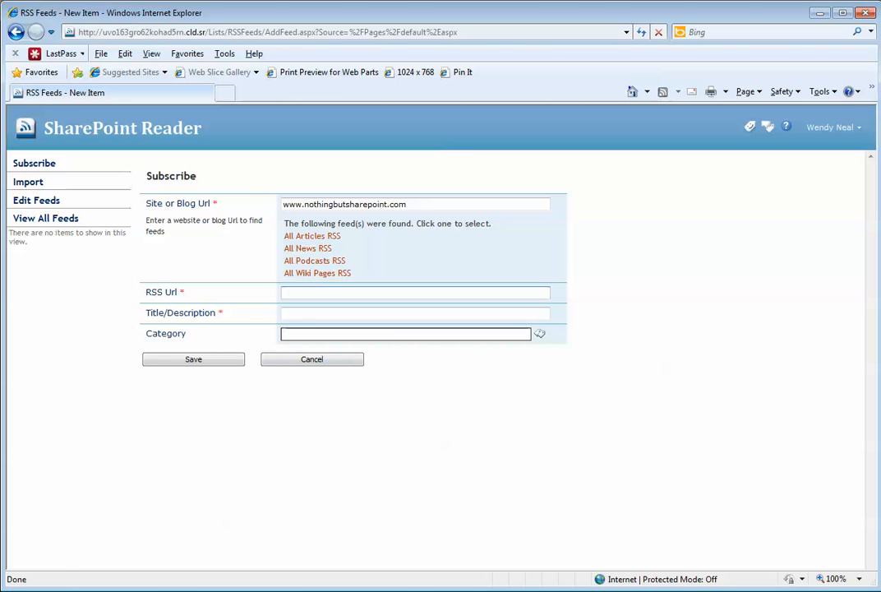
{"action": "left_click", "coordinate": [312, 236]}
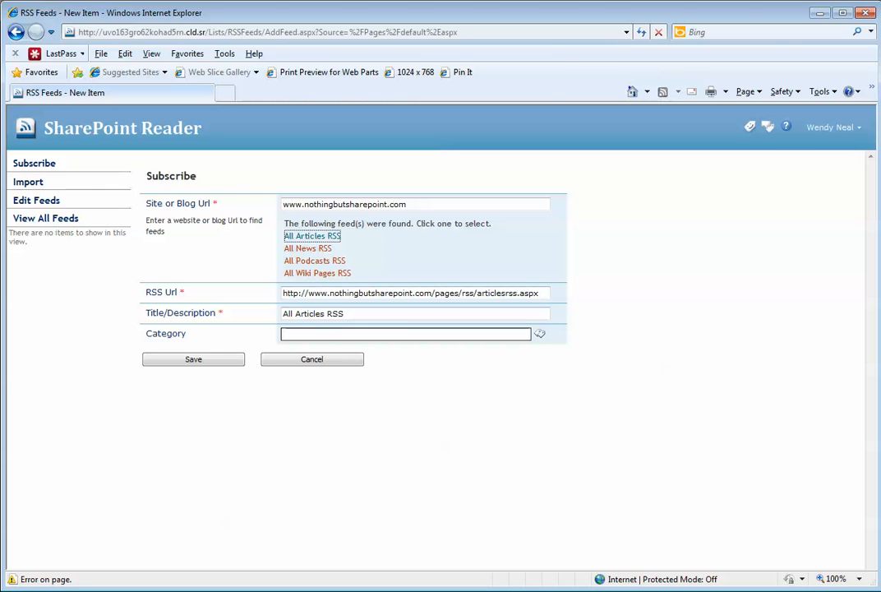
{"action": "mouse_move", "coordinate": [295, 314]}
{"action": "left_mouse_down"}
{"action": "mouse_move", "coordinate": [368, 315]}
{"action": "mouse_move", "coordinate": [280, 314]}
{"action": "left_mouse_up"}
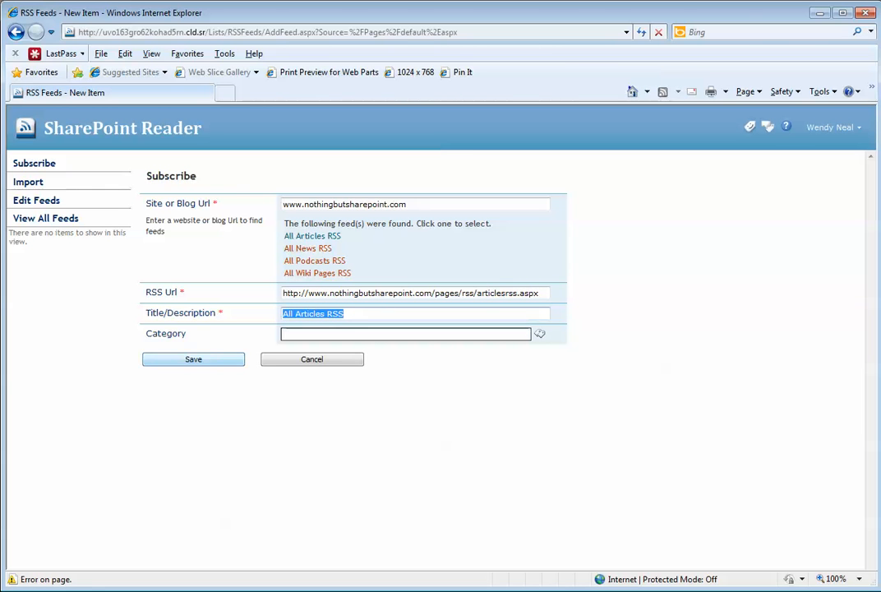
{"action": "type", "text": "N"}
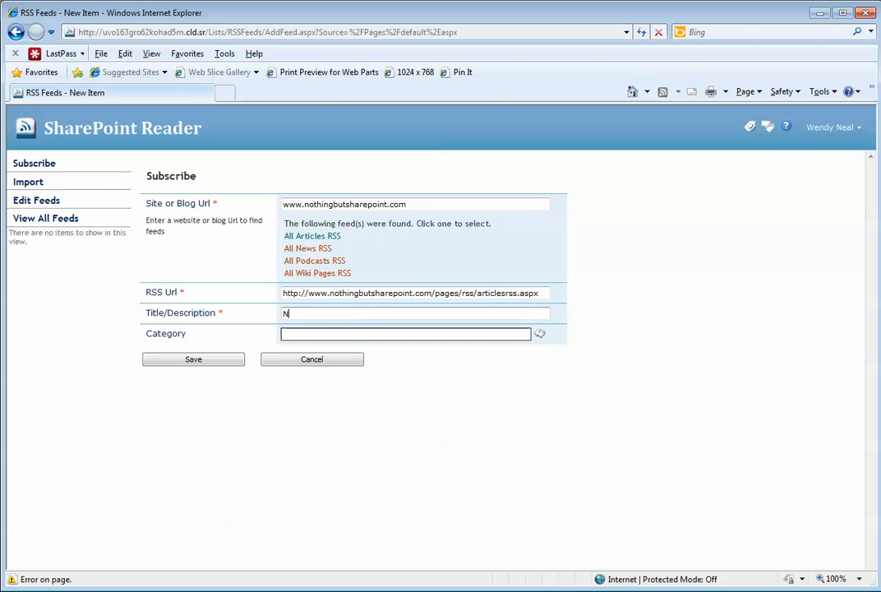
{"action": "type", "text": "othingS"}
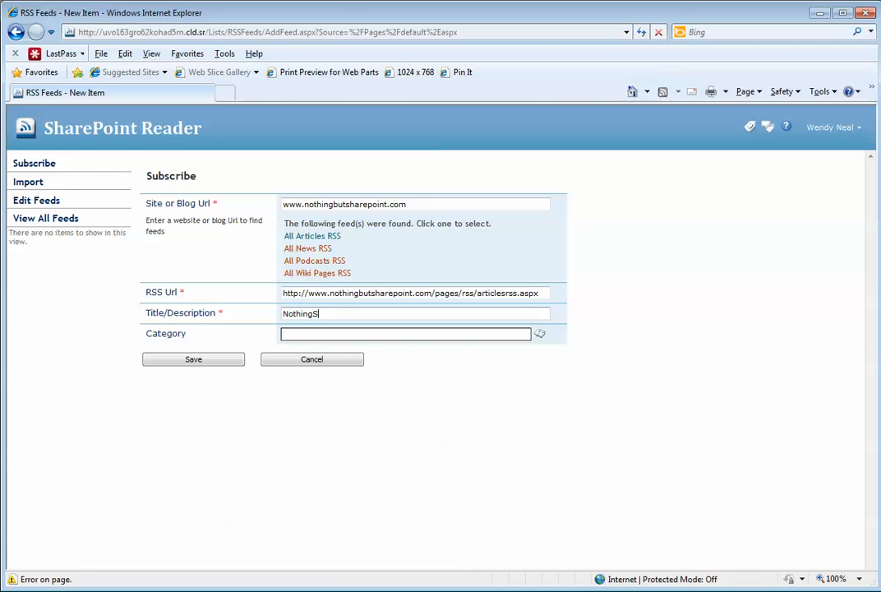
{"action": "type", "text": "harePoint.com"}
{"action": "type", "text": "com"}
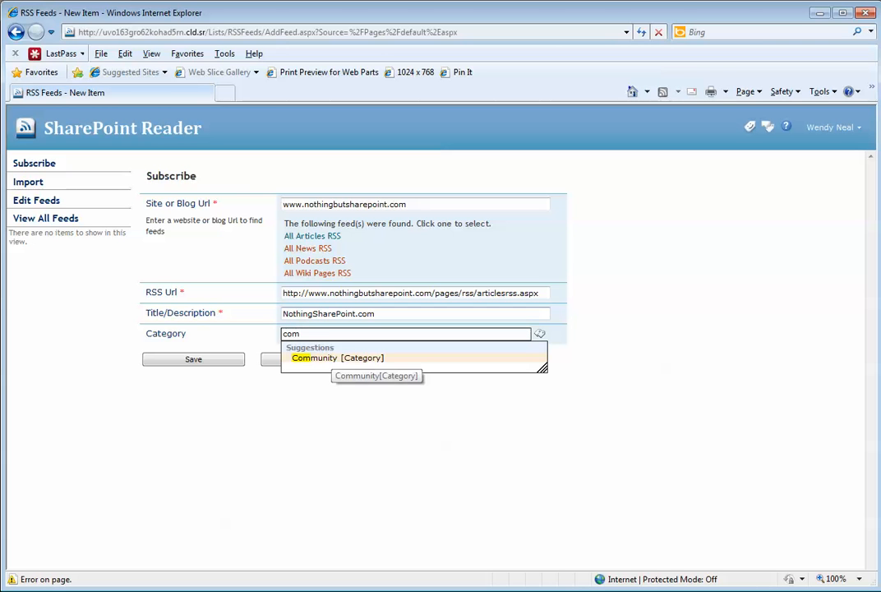
{"action": "key", "text": "Return"}
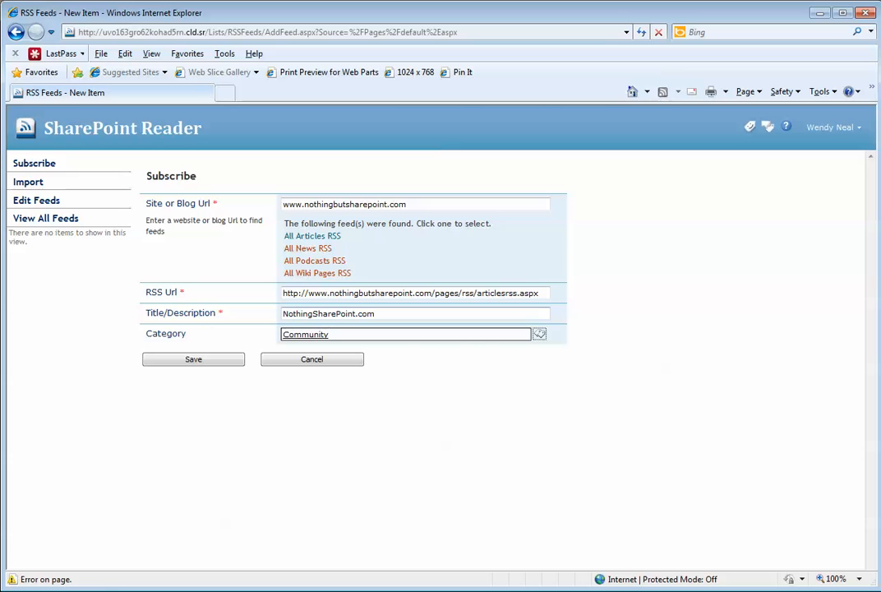
- Confirm Community from the category list and save the NothingSharePoint.com subscription
{"action": "left_click", "coordinate": [539, 334]}
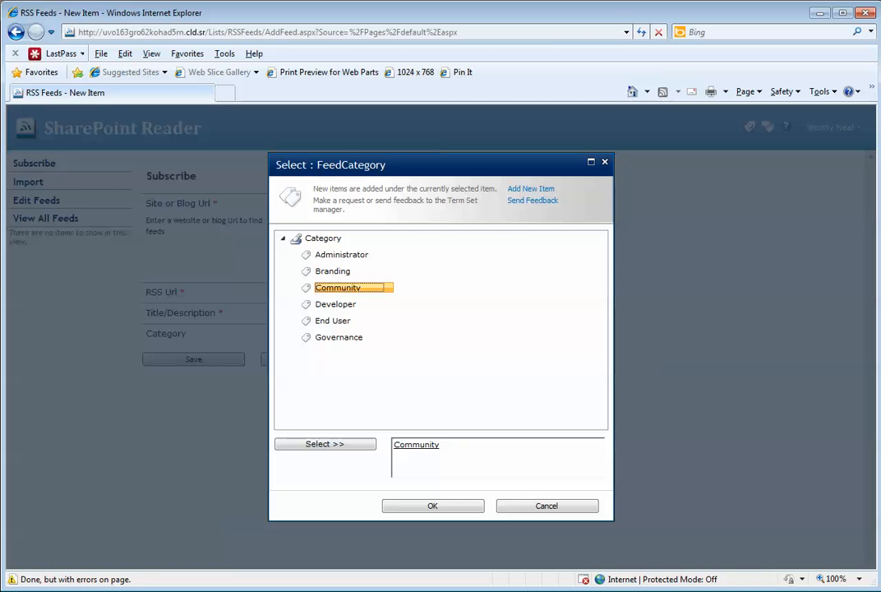
{"action": "left_click", "coordinate": [433, 505]}
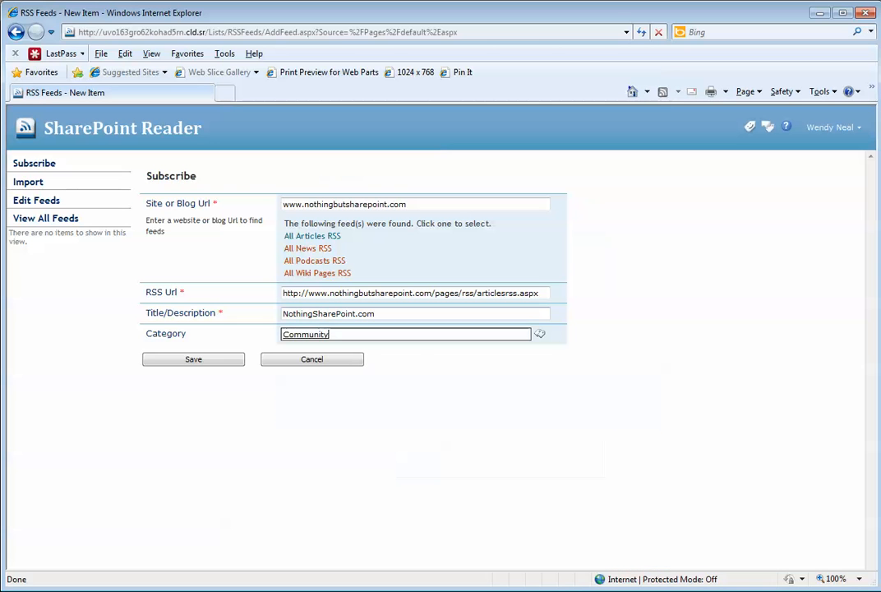
{"action": "left_click", "coordinate": [193, 360]}
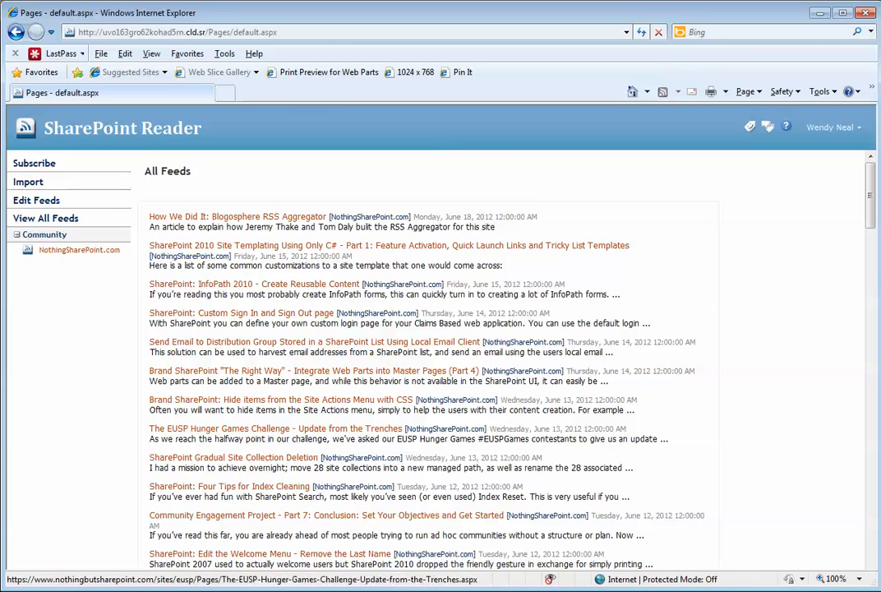
{"action": "scroll", "coordinate": [428, 362], "scroll_direction": "down", "scroll_amount": 5}
{"action": "scroll", "coordinate": [427, 362], "scroll_direction": "down", "scroll_amount": 20}
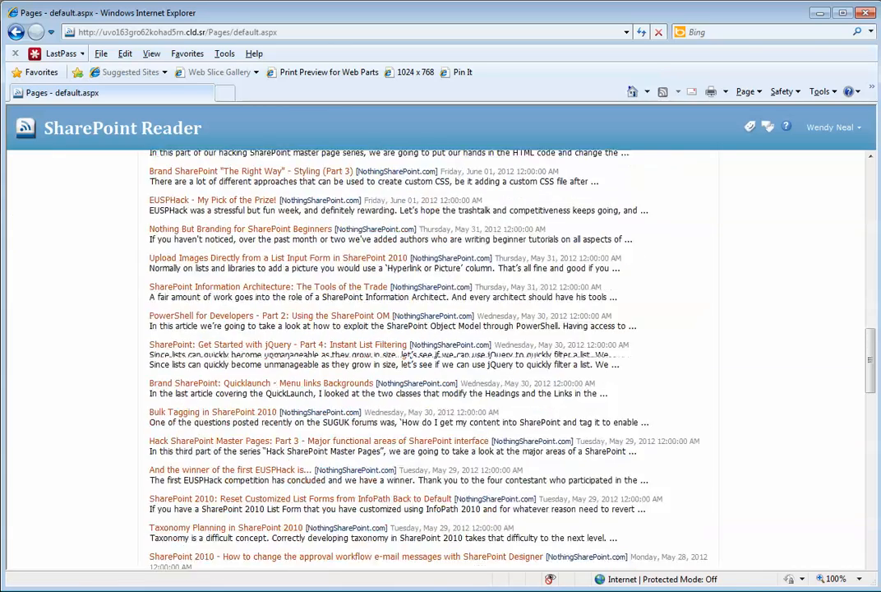
{"action": "scroll", "coordinate": [427, 362], "scroll_direction": "down", "scroll_amount": 6}
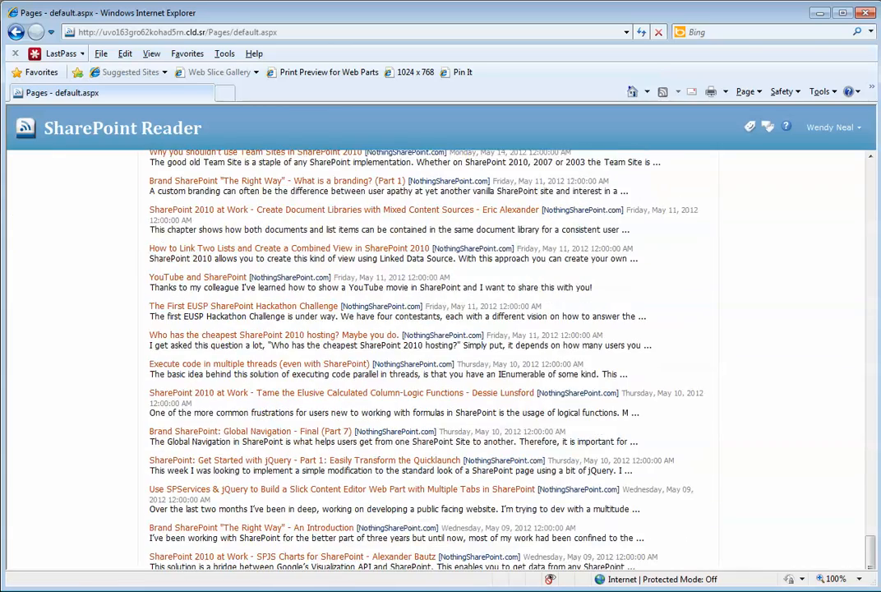
{"action": "scroll", "coordinate": [428, 362], "scroll_direction": "up", "scroll_amount": 20}
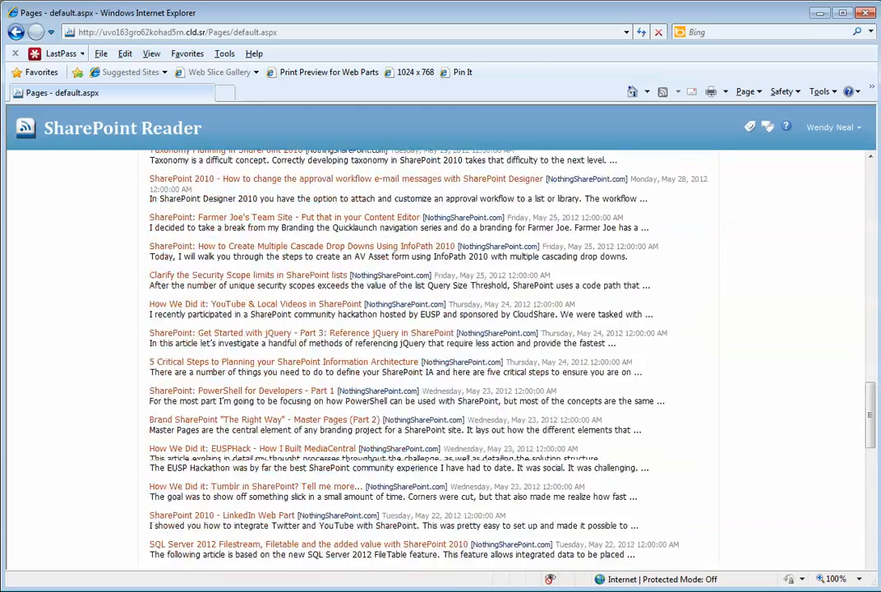
{"action": "scroll", "coordinate": [427, 362], "scroll_direction": "up", "scroll_amount": 10}
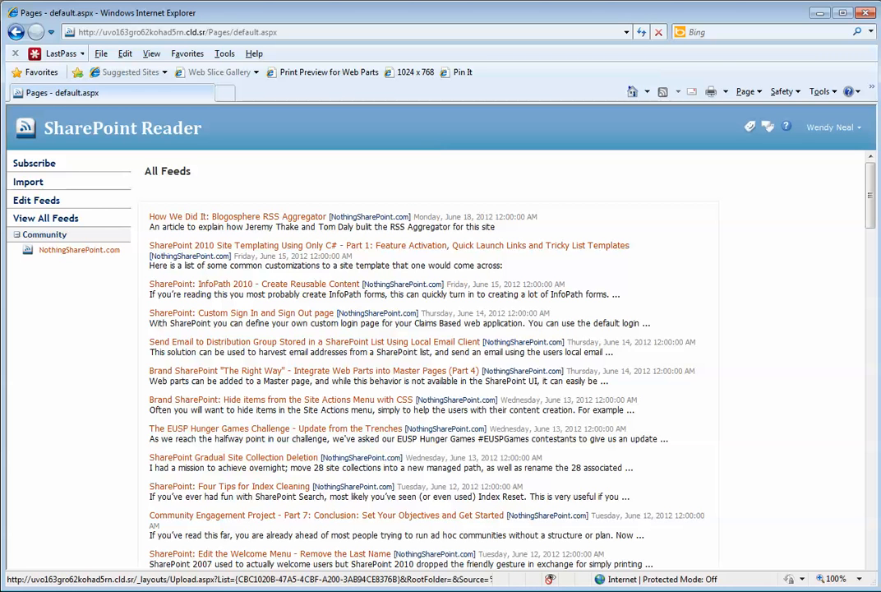
- Open the OPML import page and review the blog feed entries in the OPML file
{"action": "left_click", "coordinate": [28, 182]}
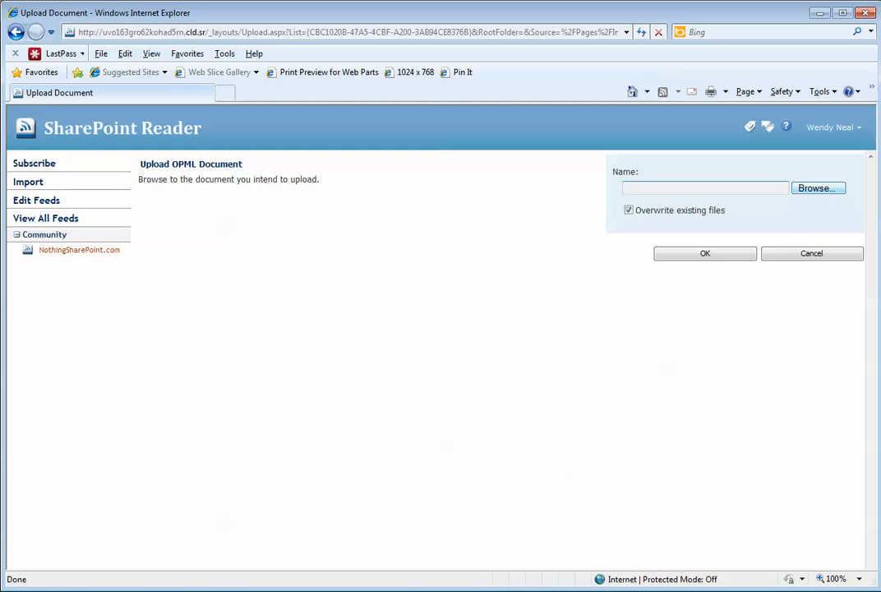
{"action": "left_click", "coordinate": [817, 188]}
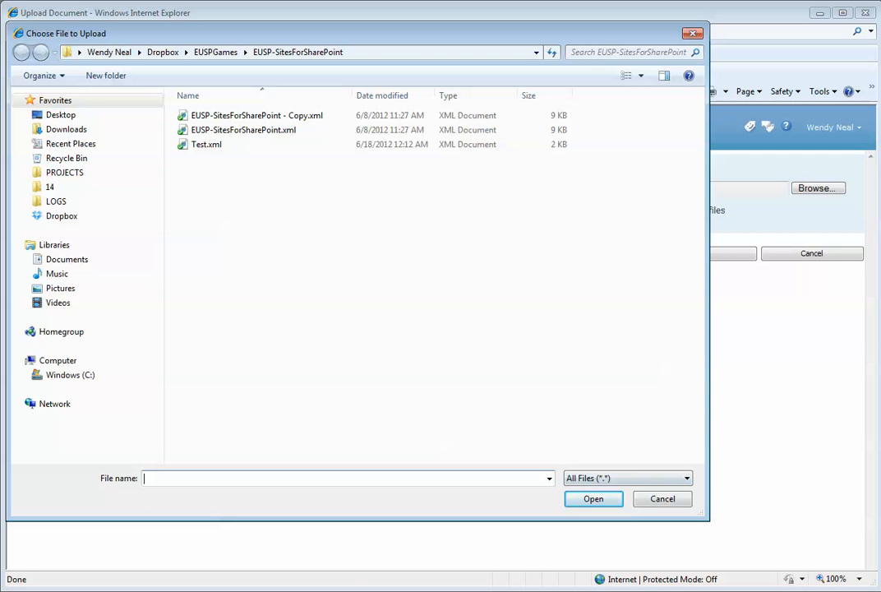
{"action": "left_click", "coordinate": [662, 499]}
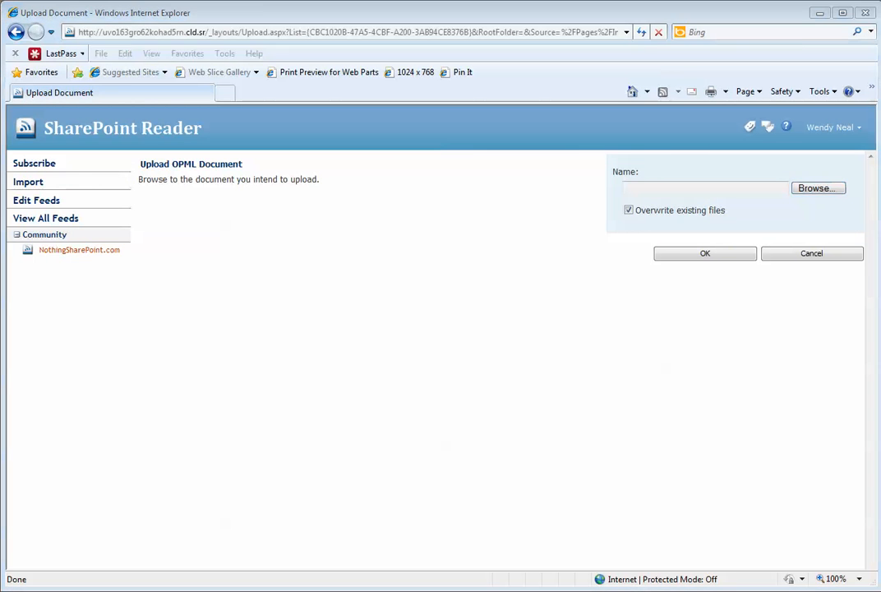
{"action": "key", "text": "alt+Tab"}
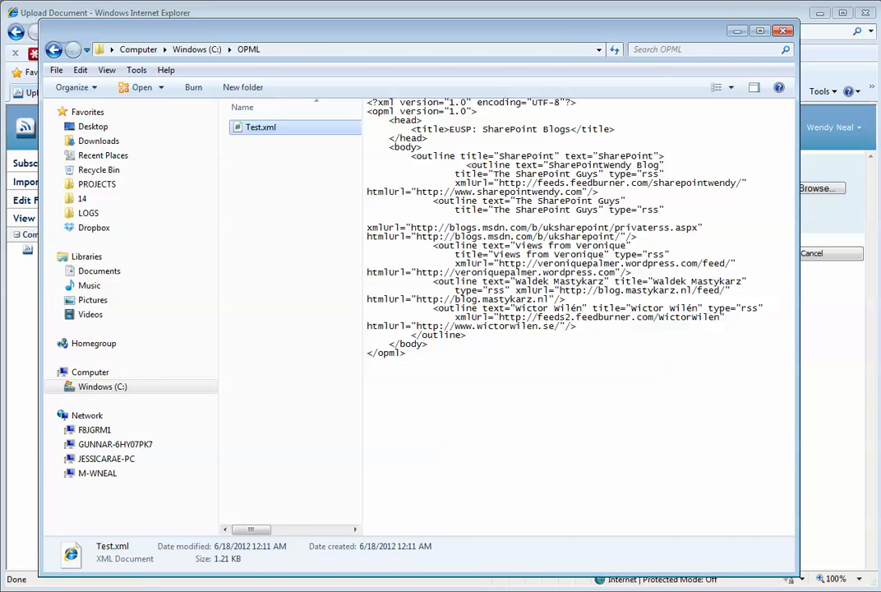
{"action": "left_click_drag", "start_coordinate": [467, 164], "coordinate": [510, 327]}
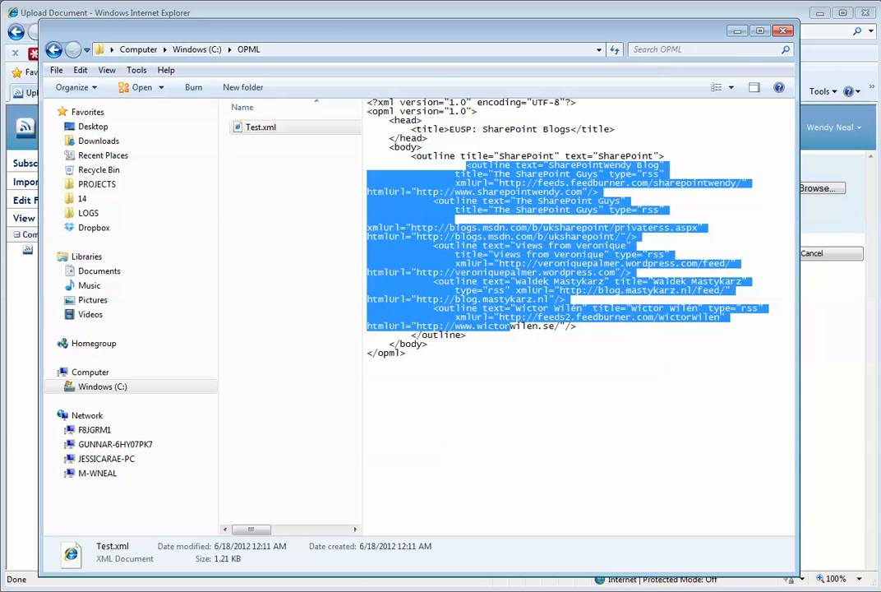
{"action": "left_click", "coordinate": [466, 164]}
{"action": "left_click", "coordinate": [737, 32]}
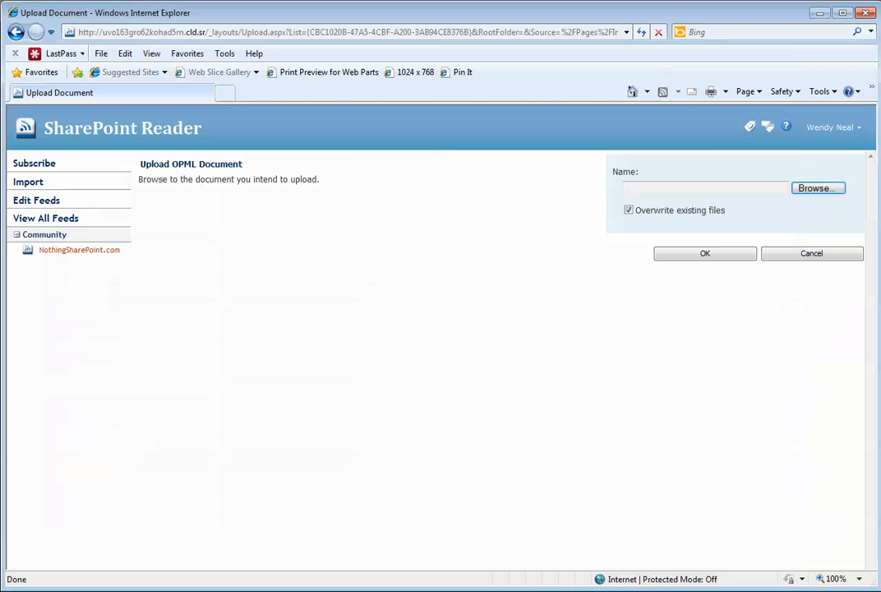
- Choose C:\OPML\Test.xml as the upload file and submit the OPML import
{"action": "left_click", "coordinate": [818, 188]}
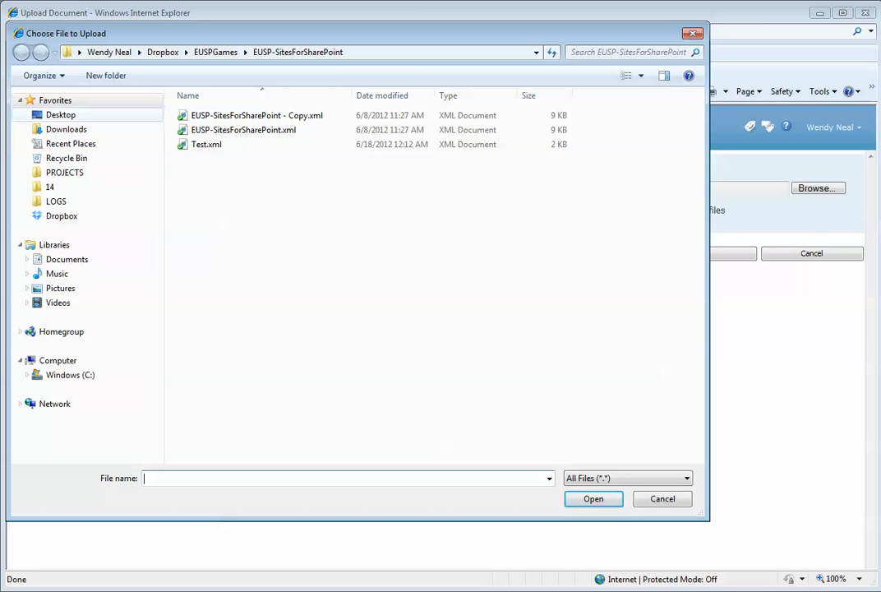
{"action": "left_click", "coordinate": [69, 375]}
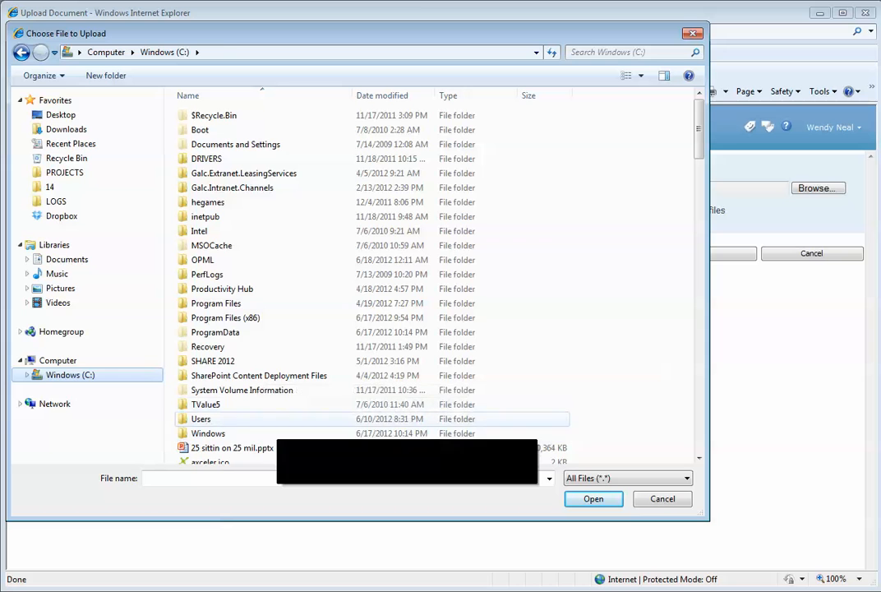
{"action": "double_click", "coordinate": [203, 260]}
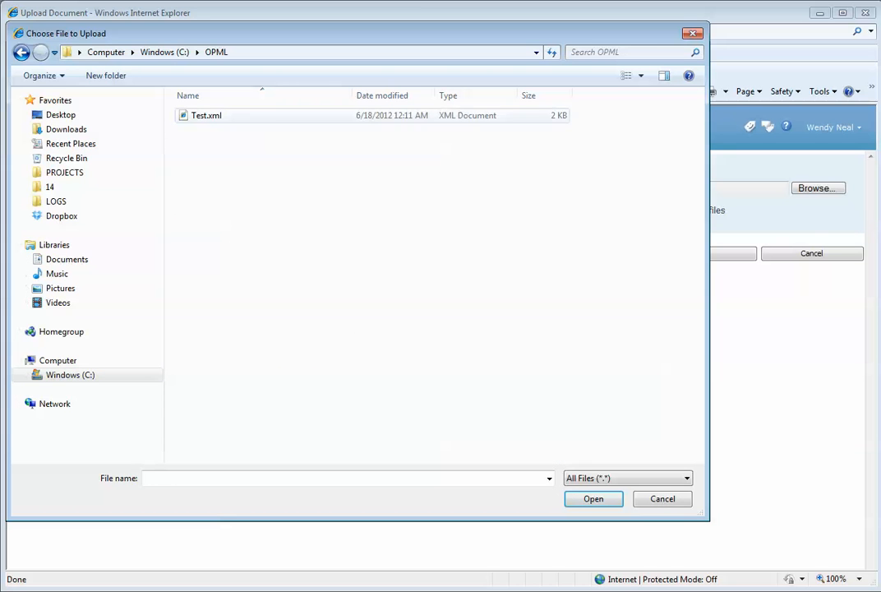
{"action": "left_click", "coordinate": [207, 116]}
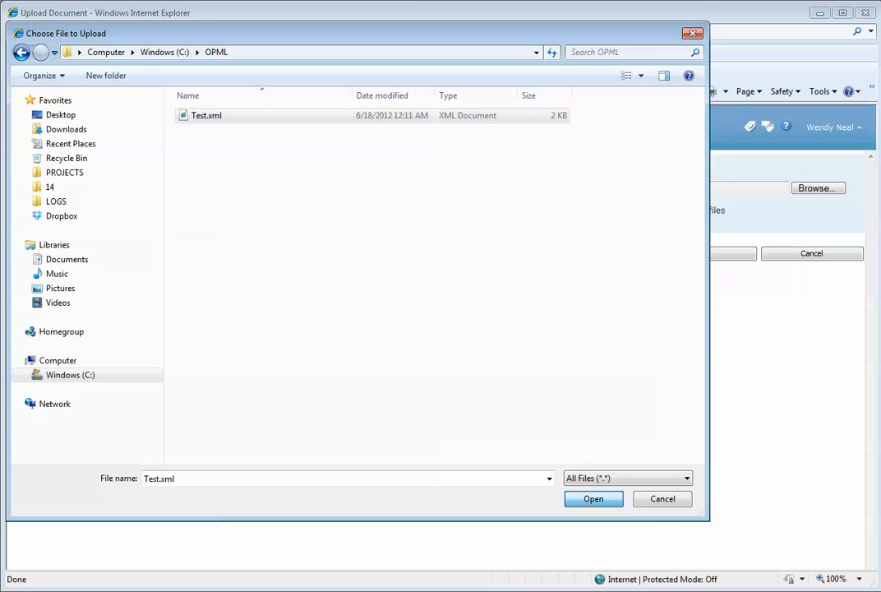
{"action": "left_click", "coordinate": [594, 499]}
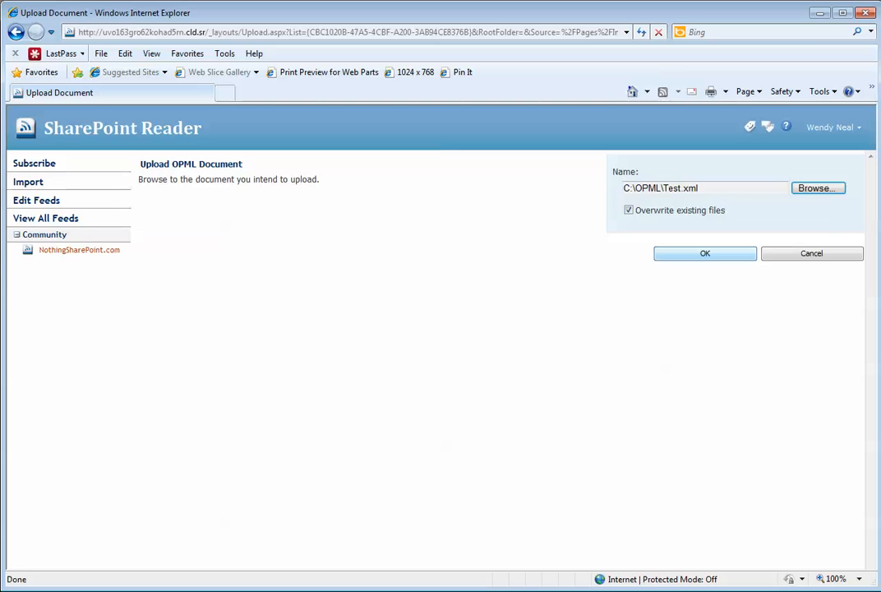
{"action": "left_click", "coordinate": [705, 253]}
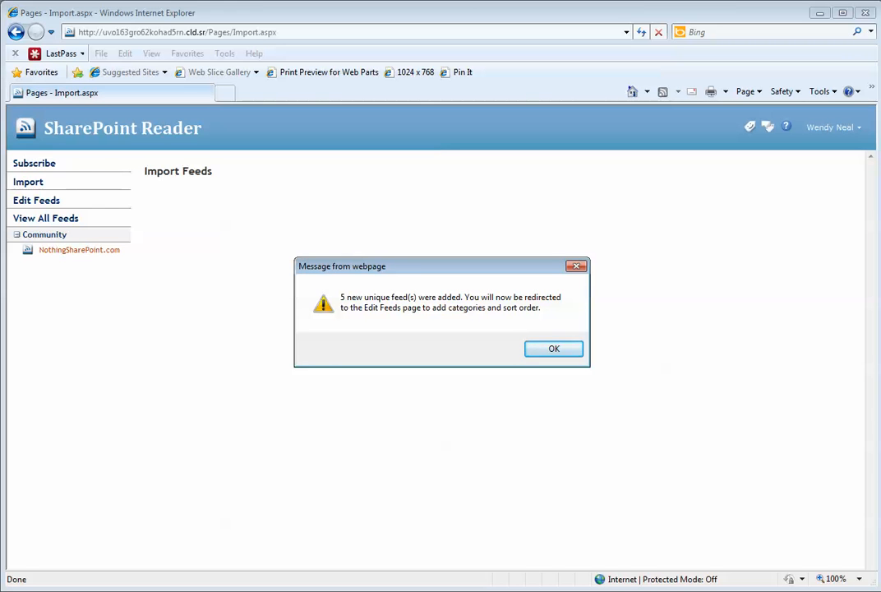
- Acknowledge the '5 new unique feed(s) were added' message to reach Edit Feeds
{"action": "key", "text": "Return"}
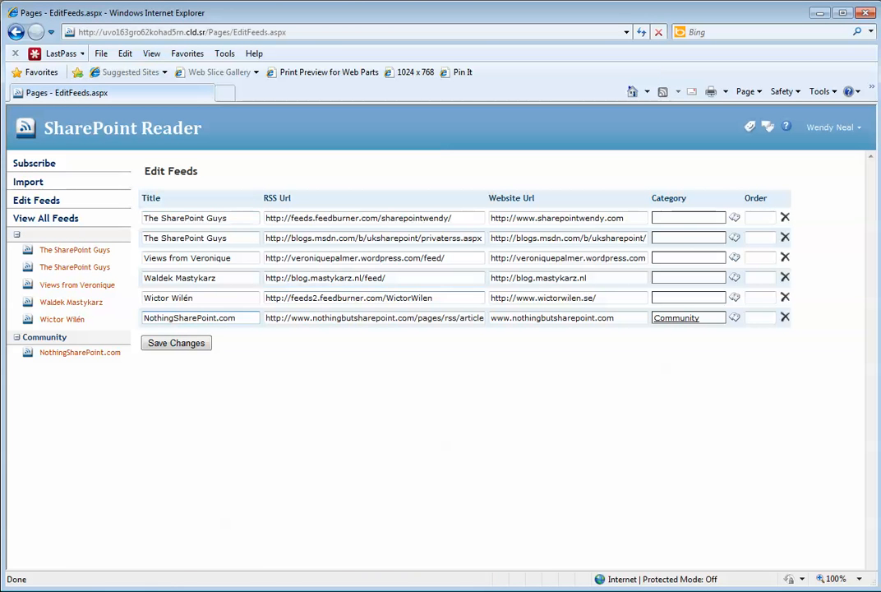
- Set the first three imported feeds' categories to Developer, Administrator and End User
{"action": "left_click_drag", "start_coordinate": [246, 317], "coordinate": [143, 317]}
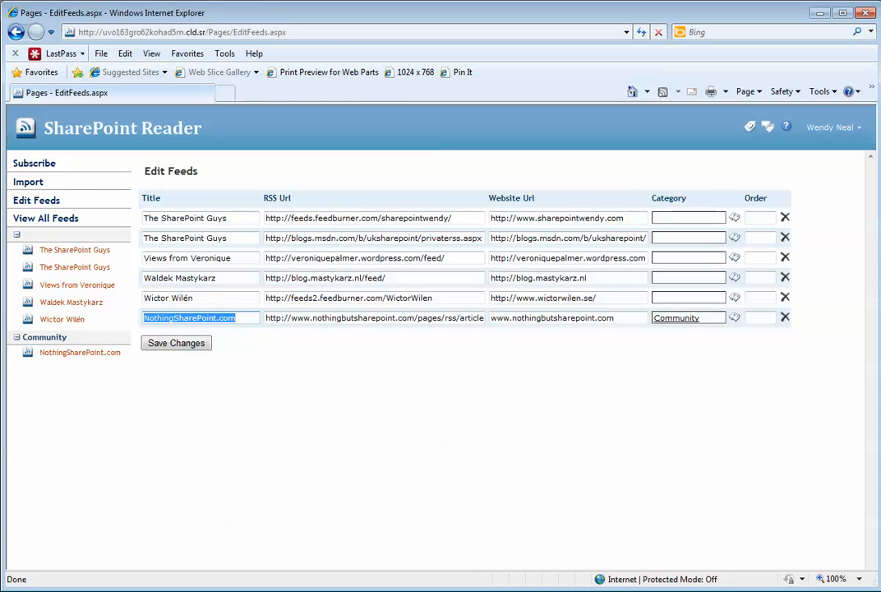
{"action": "left_click", "coordinate": [175, 318]}
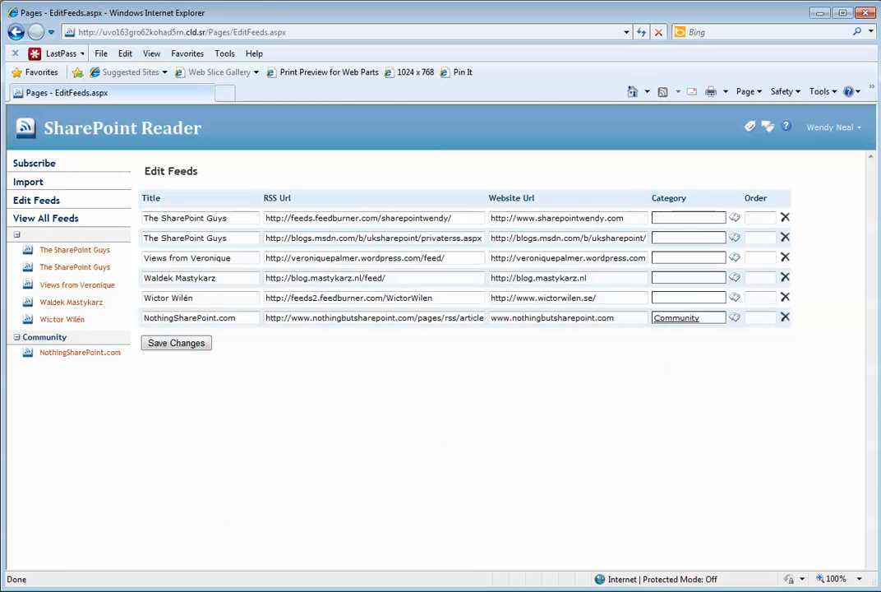
{"action": "left_click", "coordinate": [681, 218]}
{"action": "type", "text": "dev"}
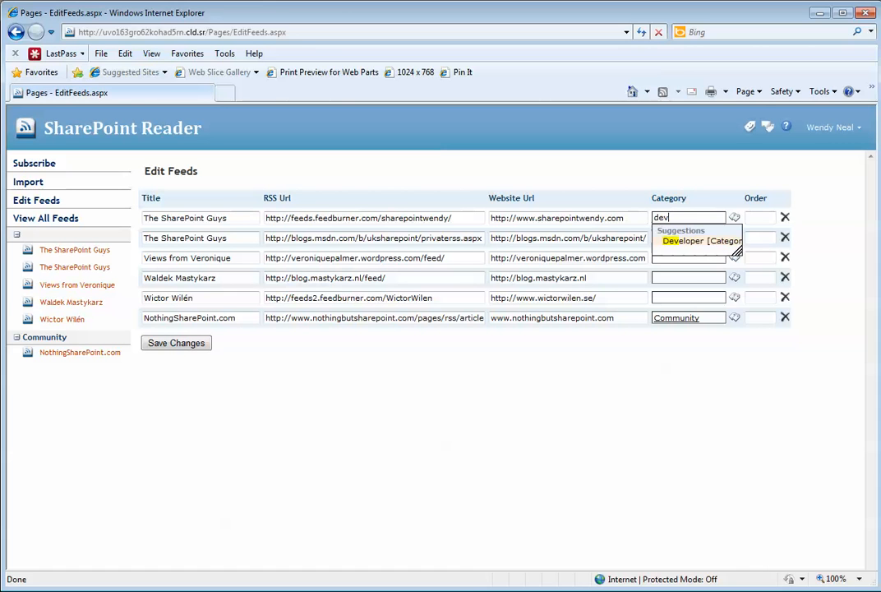
{"action": "left_click", "coordinate": [670, 241]}
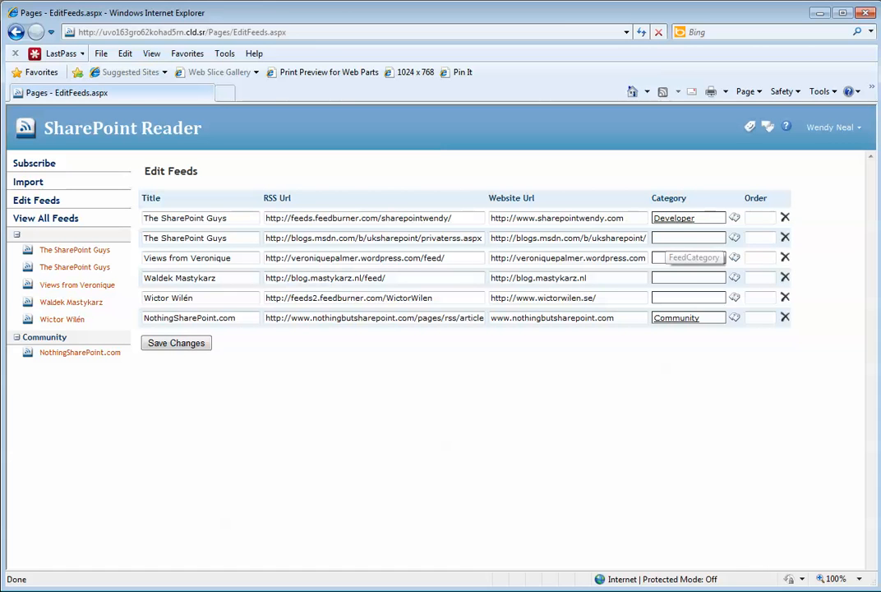
{"action": "left_click", "coordinate": [669, 238]}
{"action": "type", "text": "admin"}
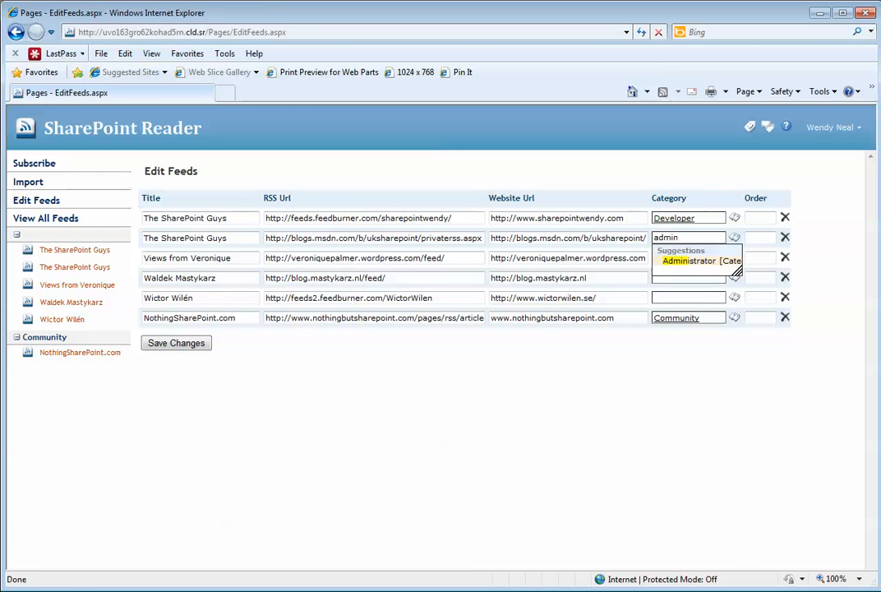
{"action": "left_click", "coordinate": [678, 261]}
{"action": "left_click", "coordinate": [679, 258]}
{"action": "type", "text": "e"}
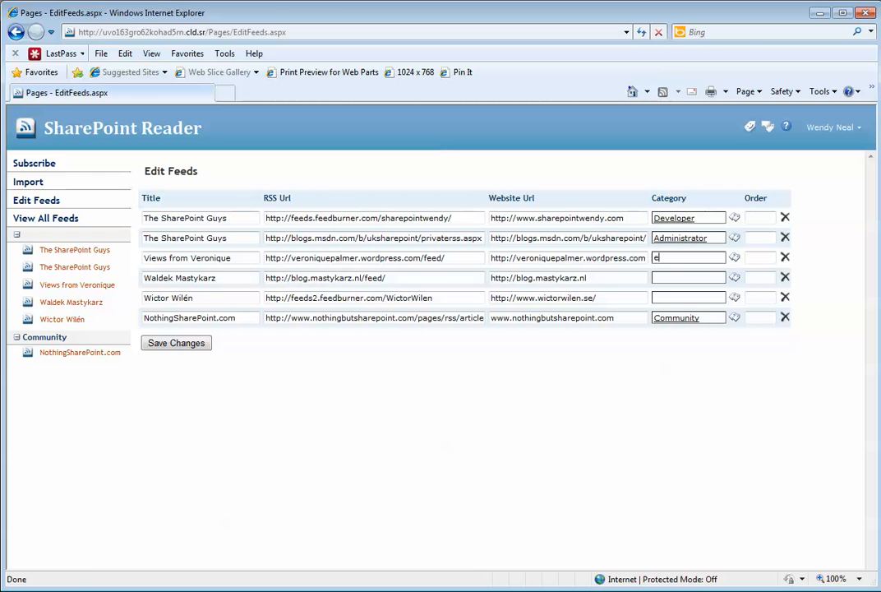
{"action": "type", "text": "nd"}
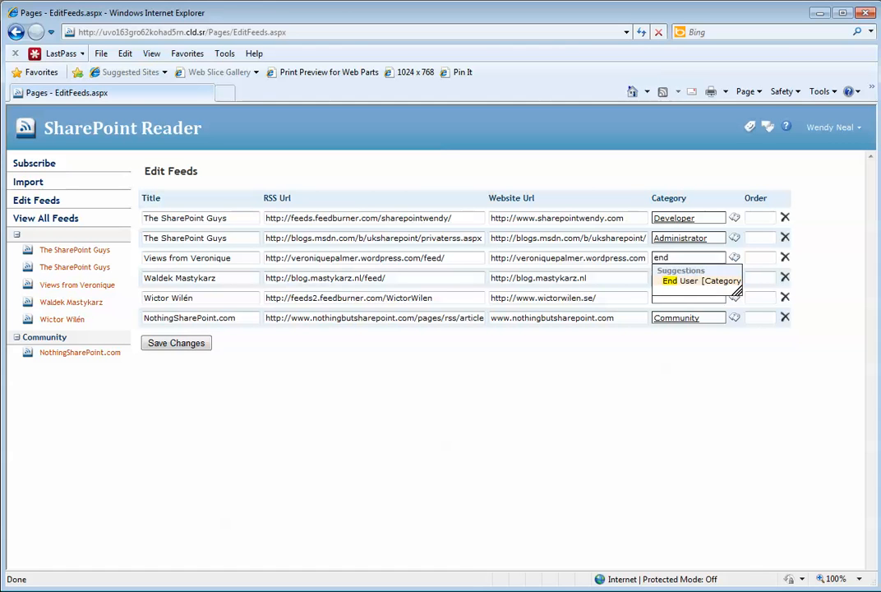
{"action": "left_click", "coordinate": [676, 280]}
- Set the fourth and fifth feeds' categories to Developer
{"action": "left_click", "coordinate": [676, 279]}
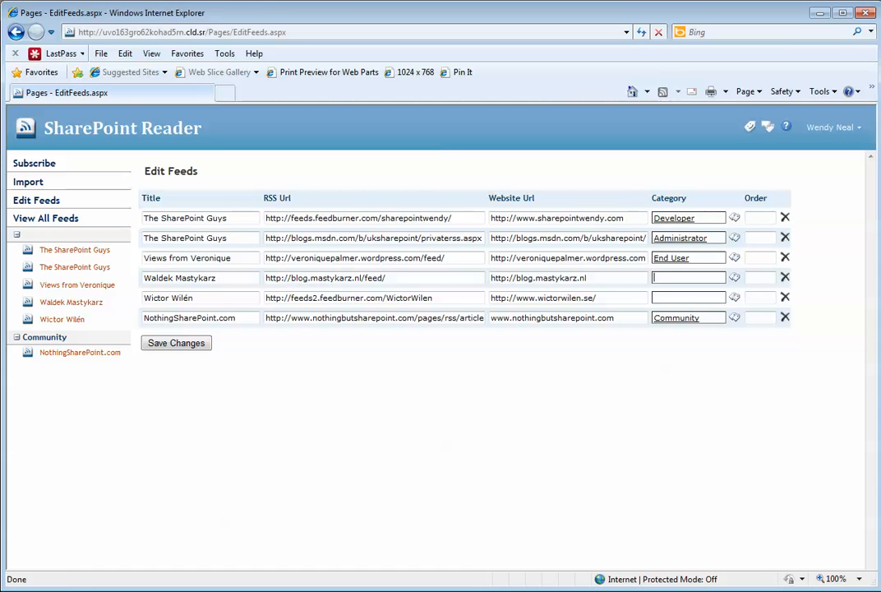
{"action": "type", "text": "dev"}
{"action": "left_click", "coordinate": [698, 279]}
{"action": "key", "text": "BackSpace"}
{"action": "key", "text": "BackSpace"}
{"action": "key", "text": "BackSpace"}
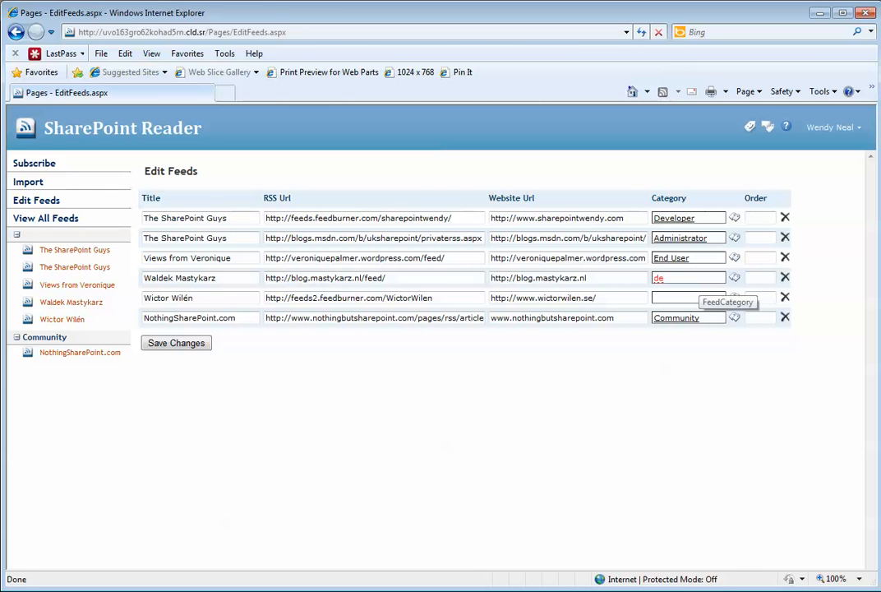
{"action": "type", "text": "dev"}
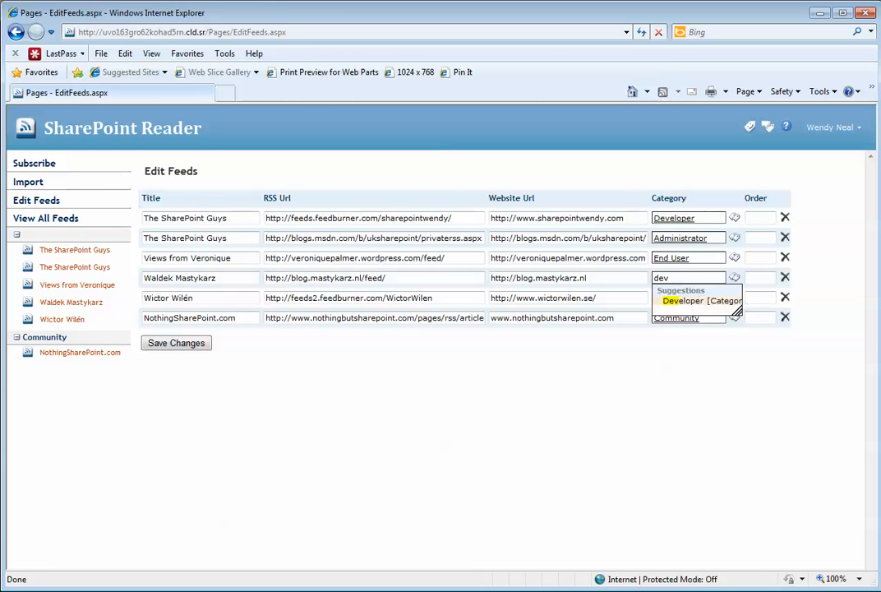
{"action": "key", "text": "Return"}
{"action": "left_click", "coordinate": [689, 298]}
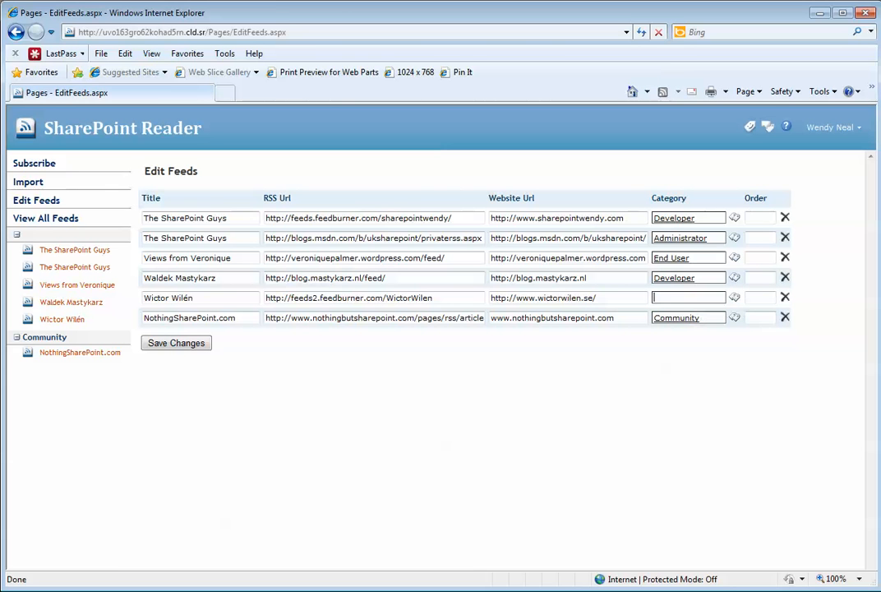
{"action": "type", "text": "dev"}
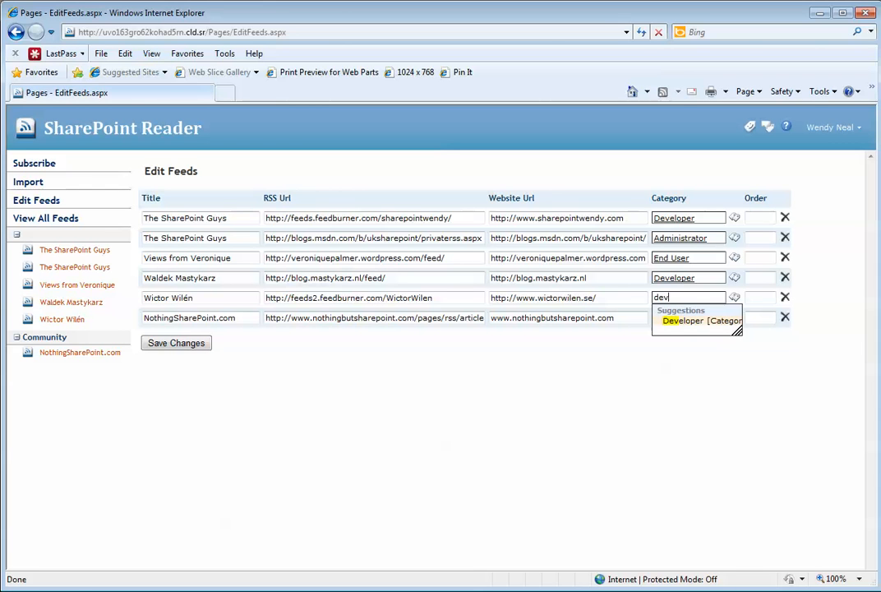
{"action": "key", "text": "Return"}
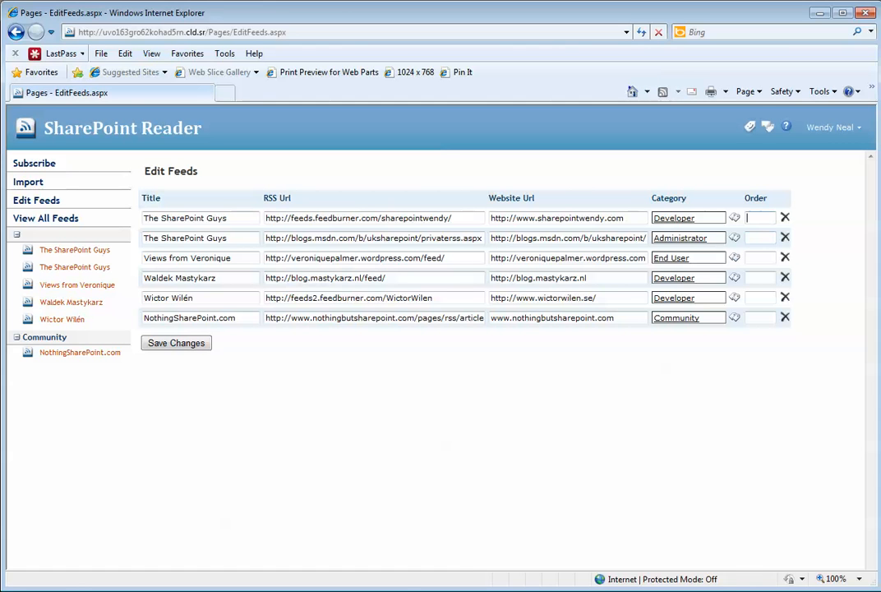
- Give the fifth, fourth and first feeds Order values 1, 2 and 3, then save changes
{"action": "left_click", "coordinate": [760, 297]}
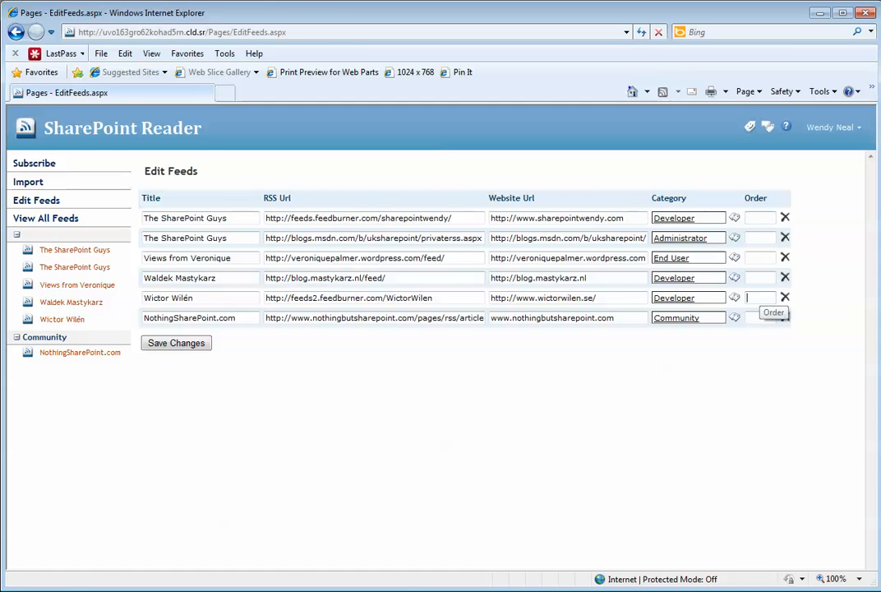
{"action": "type", "text": "1"}
{"action": "left_click", "coordinate": [760, 278]}
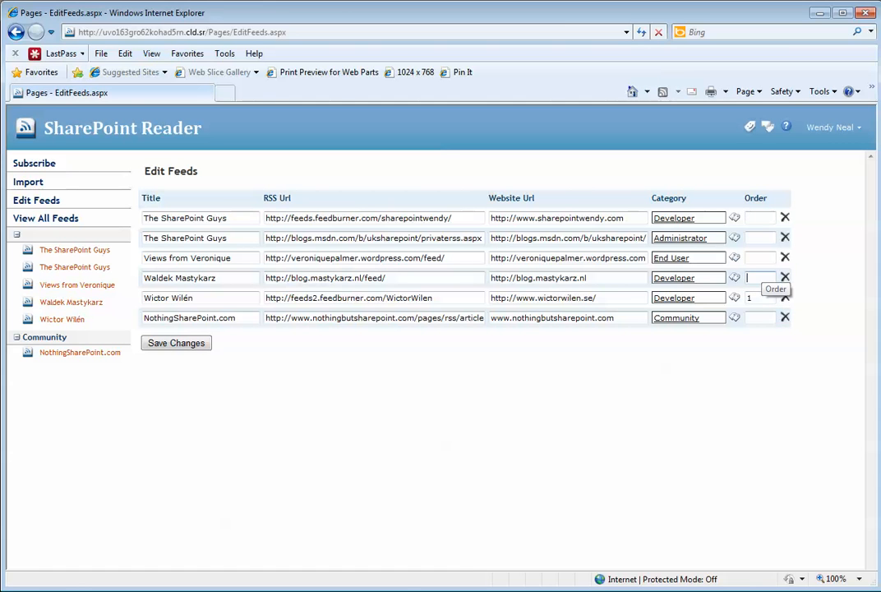
{"action": "type", "text": "2"}
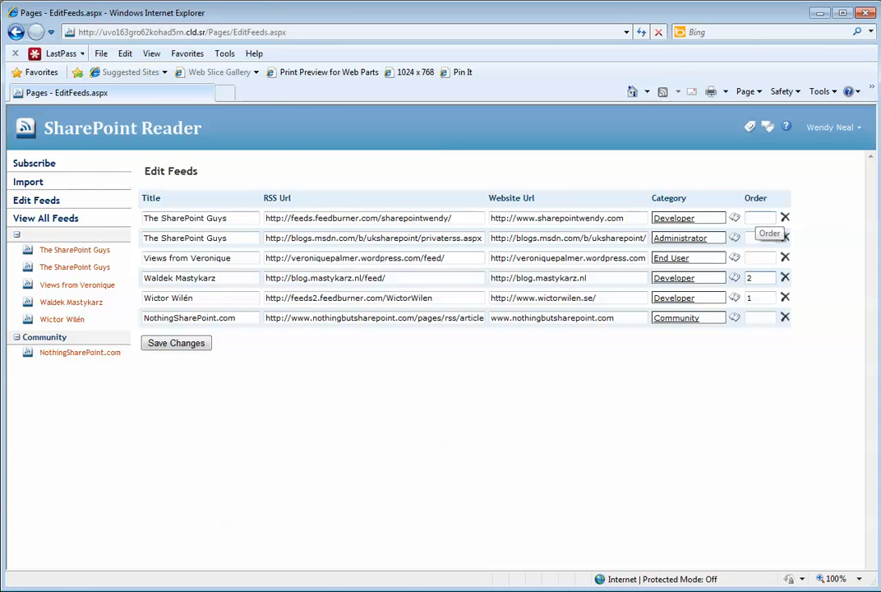
{"action": "left_click", "coordinate": [761, 218]}
{"action": "type", "text": "3"}
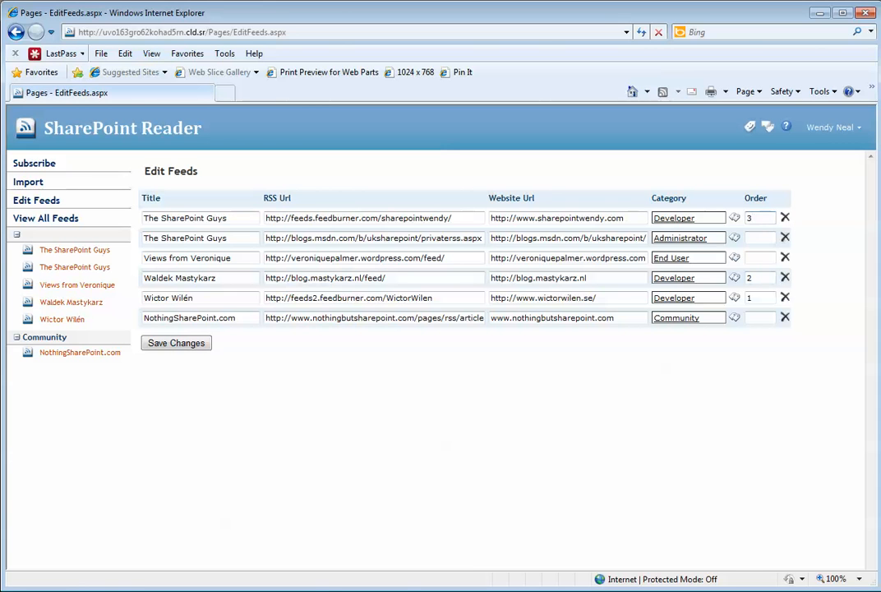
{"action": "left_click", "coordinate": [176, 343]}
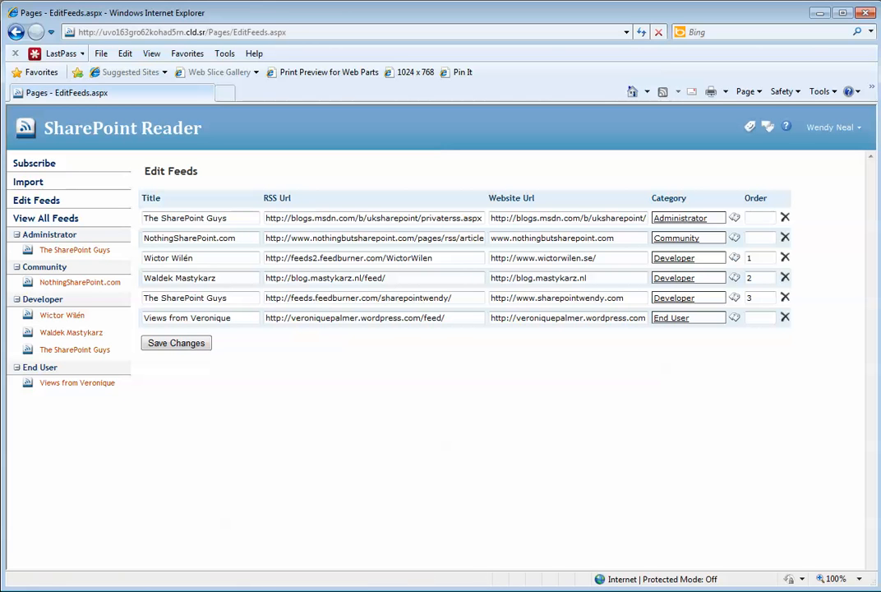
- Expand the Administrator group and open The SharePoint Guys feed
{"action": "left_click", "coordinate": [16, 234]}
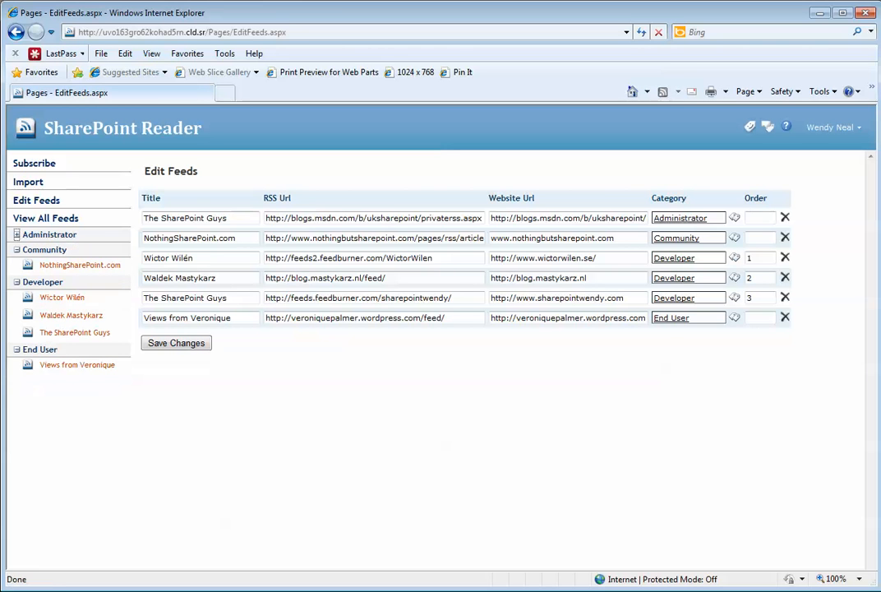
{"action": "left_click", "coordinate": [17, 249]}
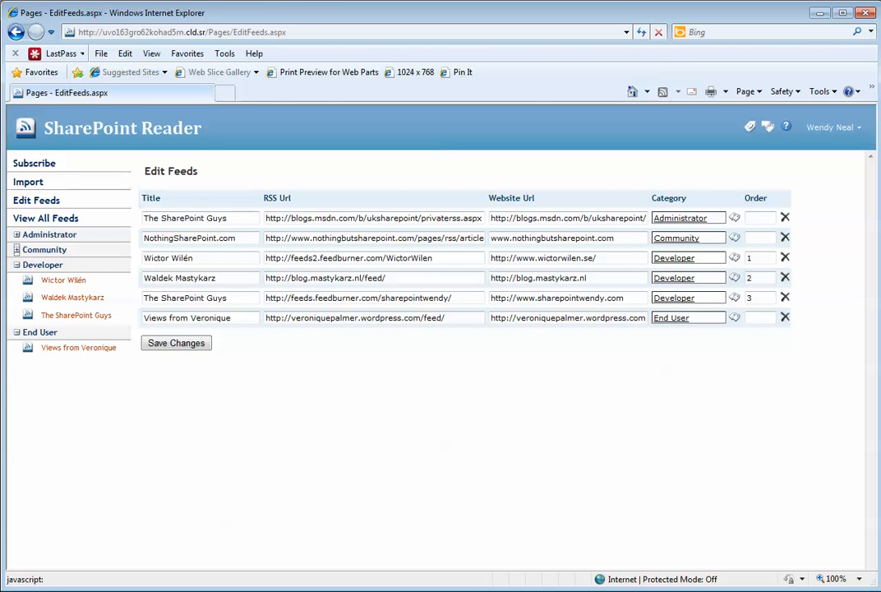
{"action": "left_click", "coordinate": [16, 249]}
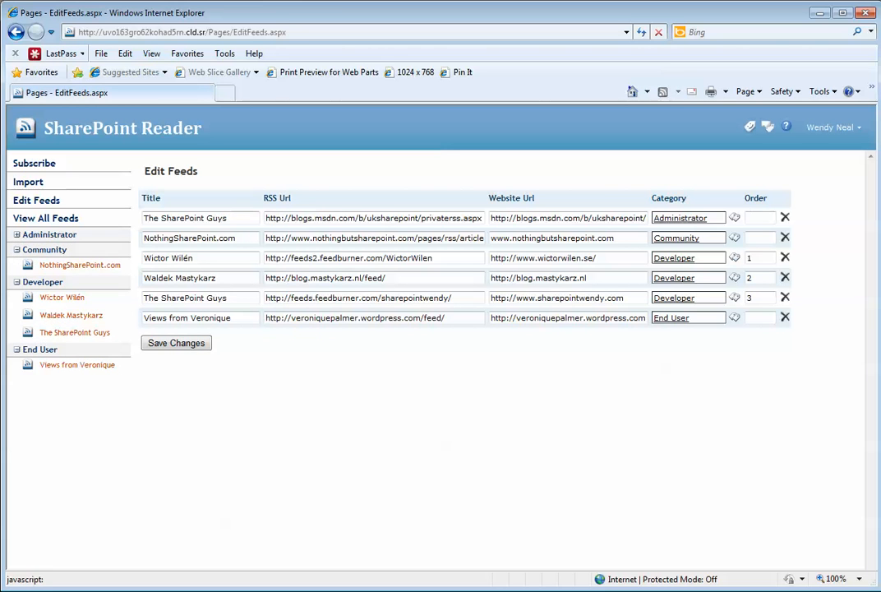
{"action": "left_click", "coordinate": [16, 234]}
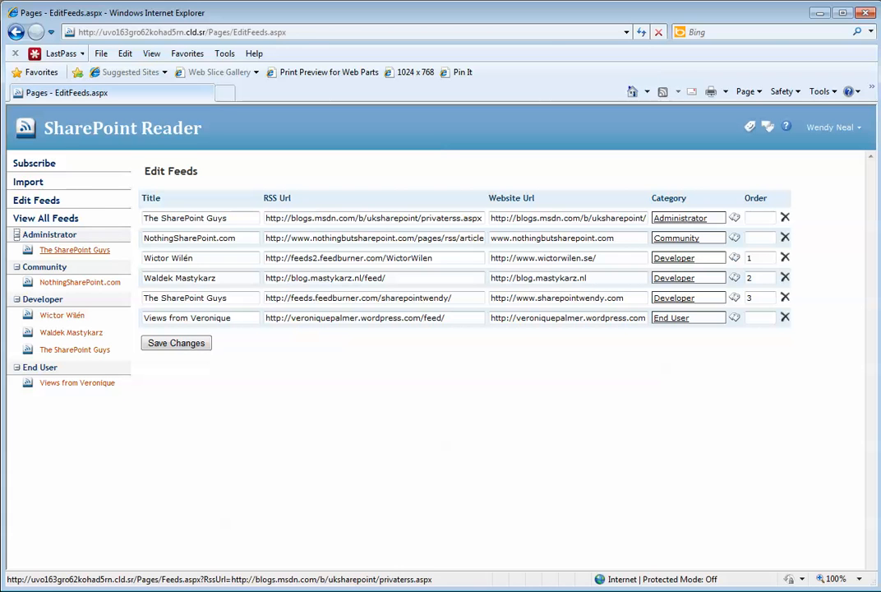
{"action": "left_click", "coordinate": [74, 250]}
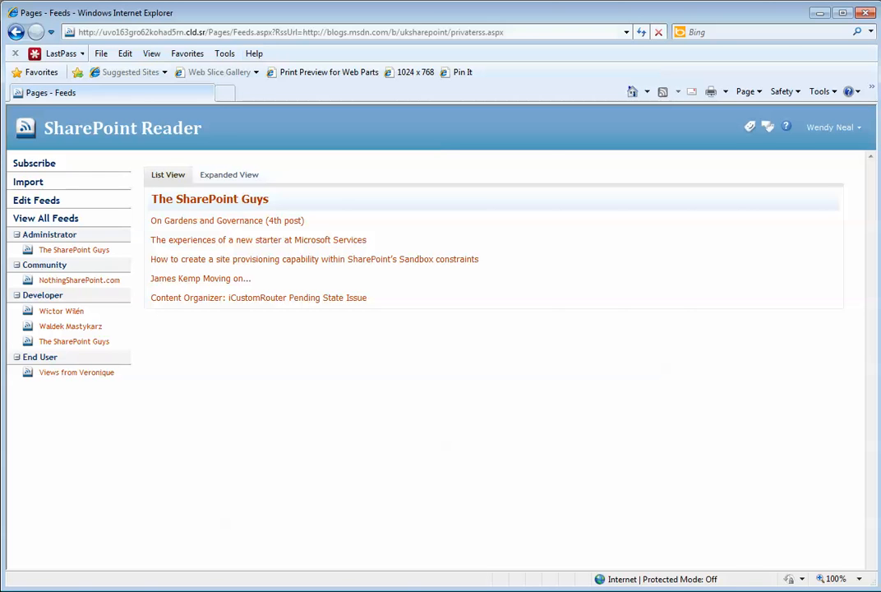
- Highlight the RssUrl parameter in the page address, then open the Wictor Wilén feed
{"action": "left_click", "coordinate": [291, 32]}
{"action": "left_click_drag", "start_coordinate": [271, 33], "coordinate": [503, 32]}
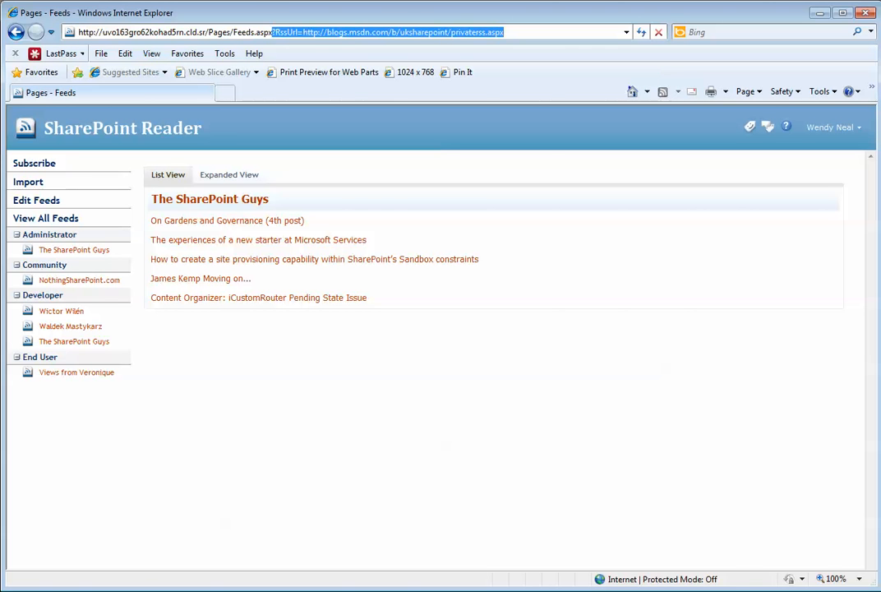
{"action": "left_click", "coordinate": [292, 32]}
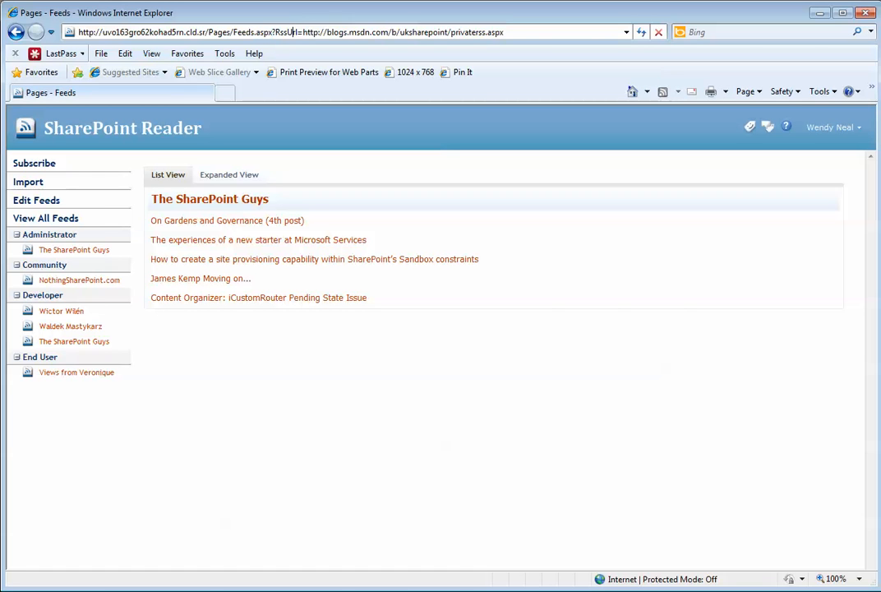
{"action": "left_click_drag", "start_coordinate": [303, 32], "coordinate": [503, 32]}
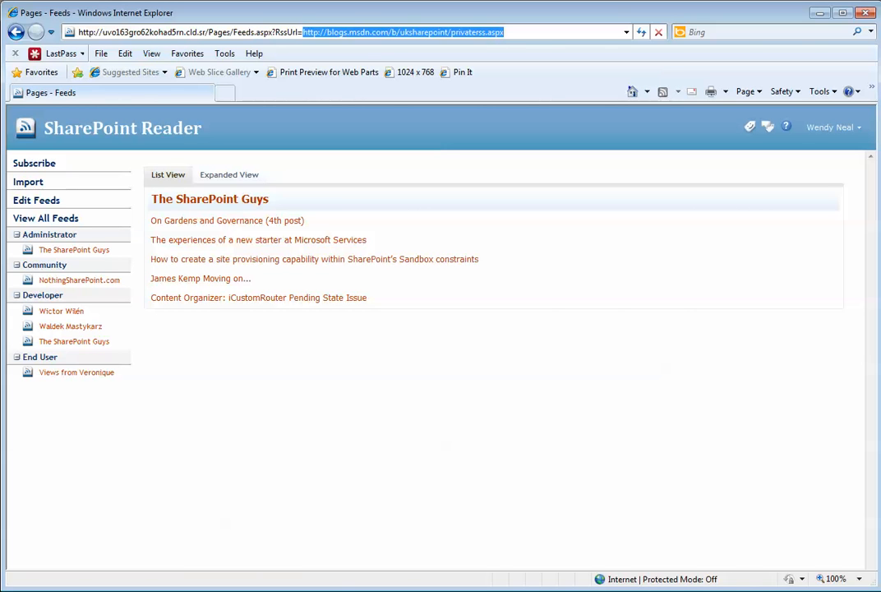
{"action": "left_click", "coordinate": [539, 263]}
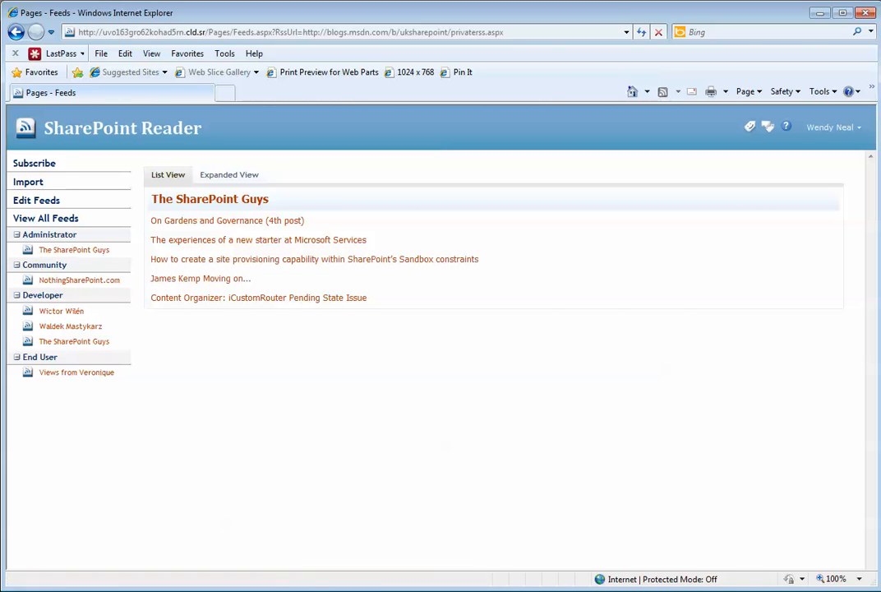
{"action": "left_click", "coordinate": [62, 311]}
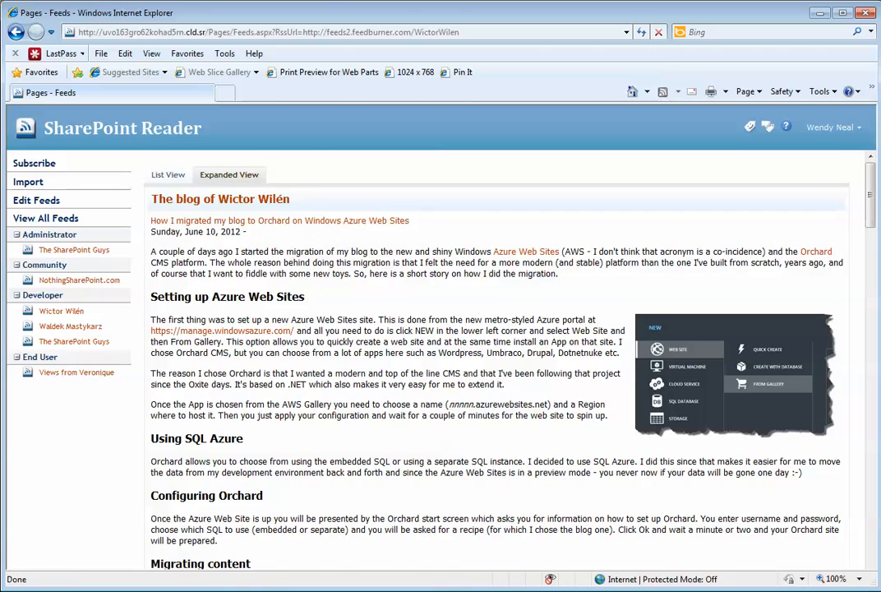
- Scroll the Wictor Wilén posts, try List View, and return to Expanded View with full text
{"action": "scroll", "coordinate": [493, 362], "scroll_direction": "down", "scroll_amount": 3}
{"action": "scroll", "coordinate": [494, 361], "scroll_direction": "down", "scroll_amount": 20}
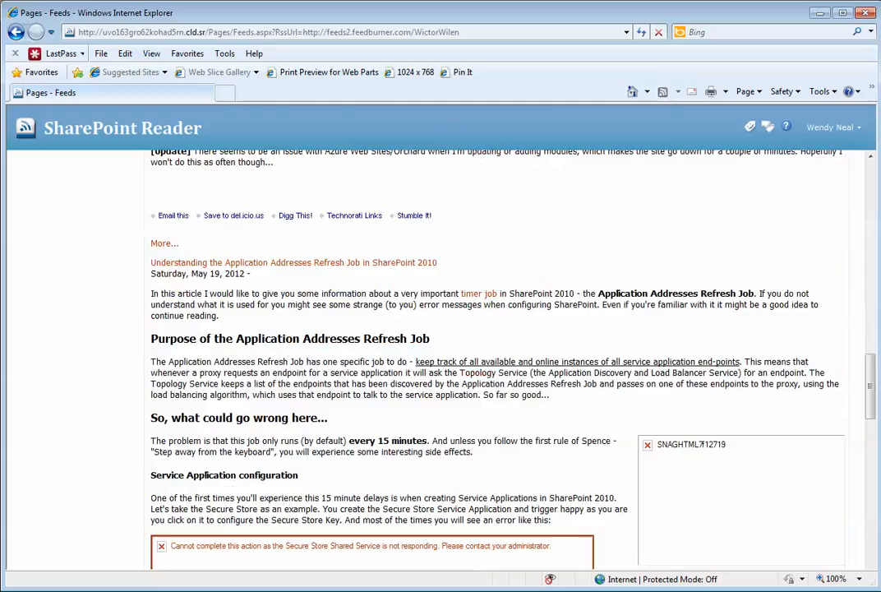
{"action": "scroll", "coordinate": [493, 362], "scroll_direction": "up", "scroll_amount": 20}
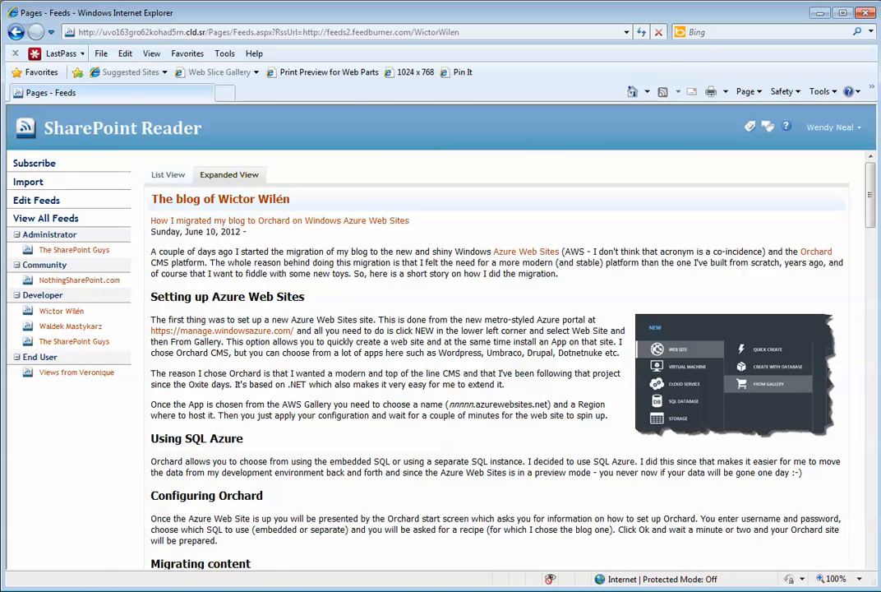
{"action": "left_click", "coordinate": [168, 175]}
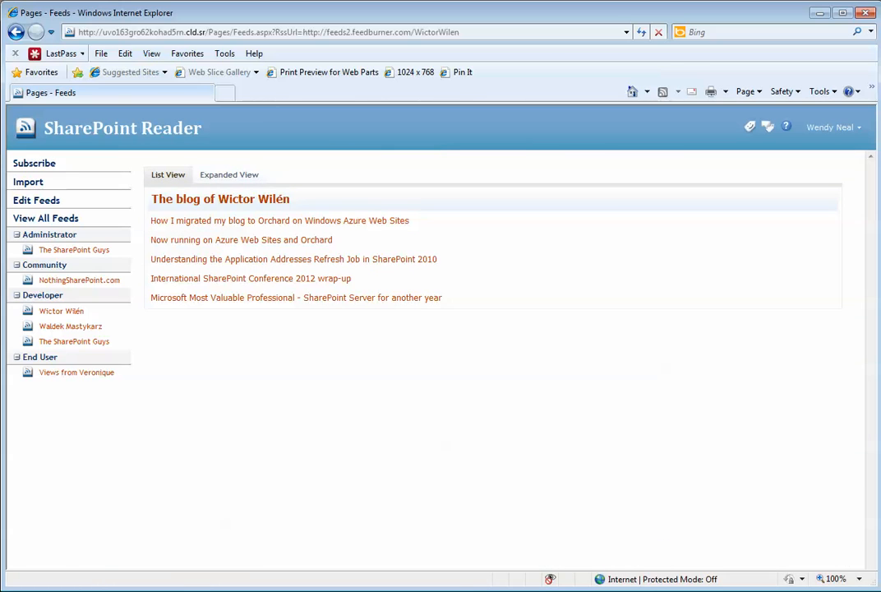
{"action": "left_click", "coordinate": [229, 175]}
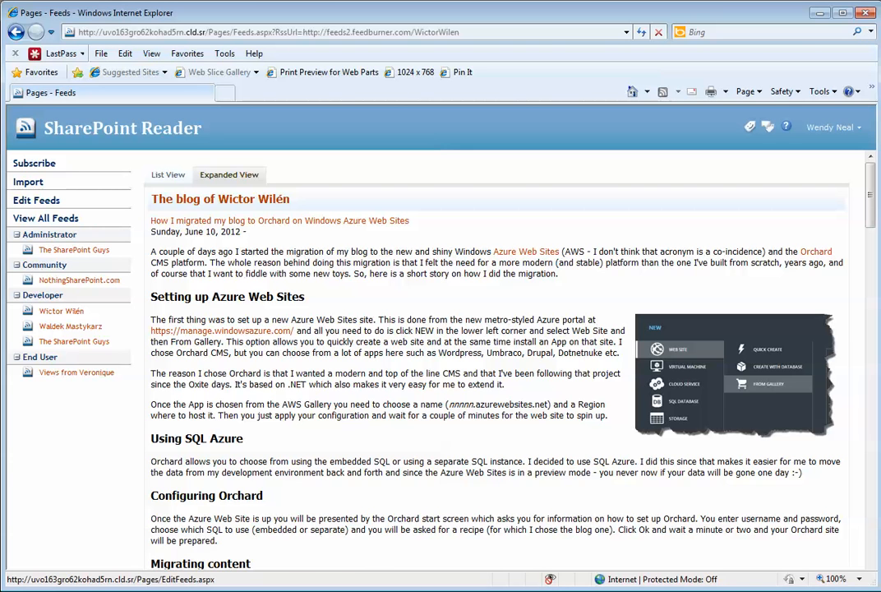
- On Edit Feeds, send Views from Veronique and the Administrator SharePoint Guys feed to the Recycle Bin
{"action": "left_click", "coordinate": [36, 201]}
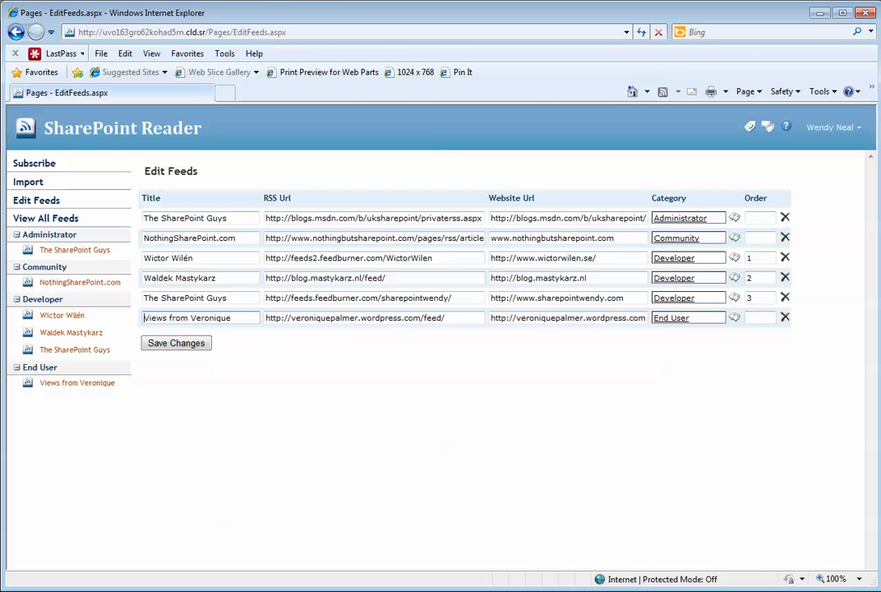
{"action": "left_click", "coordinate": [785, 317]}
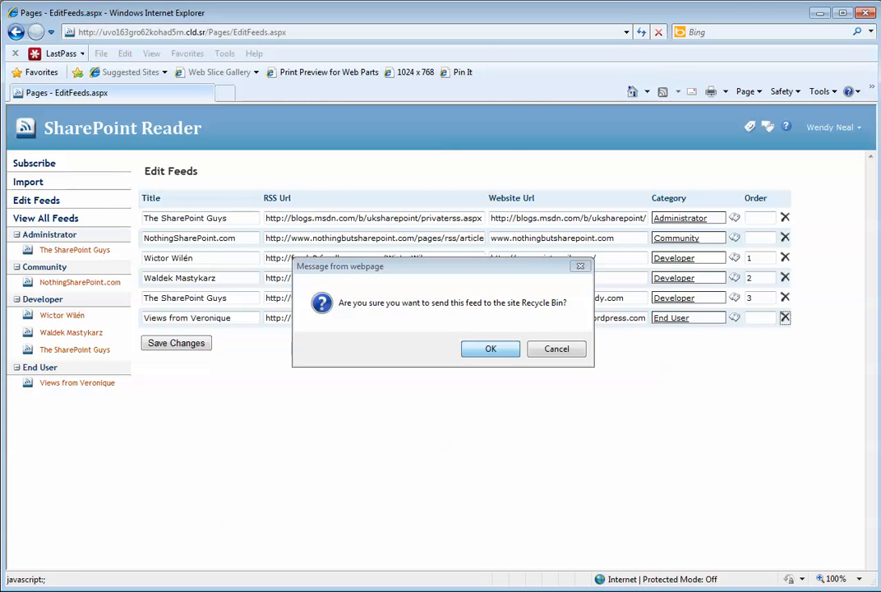
{"action": "left_click", "coordinate": [491, 349]}
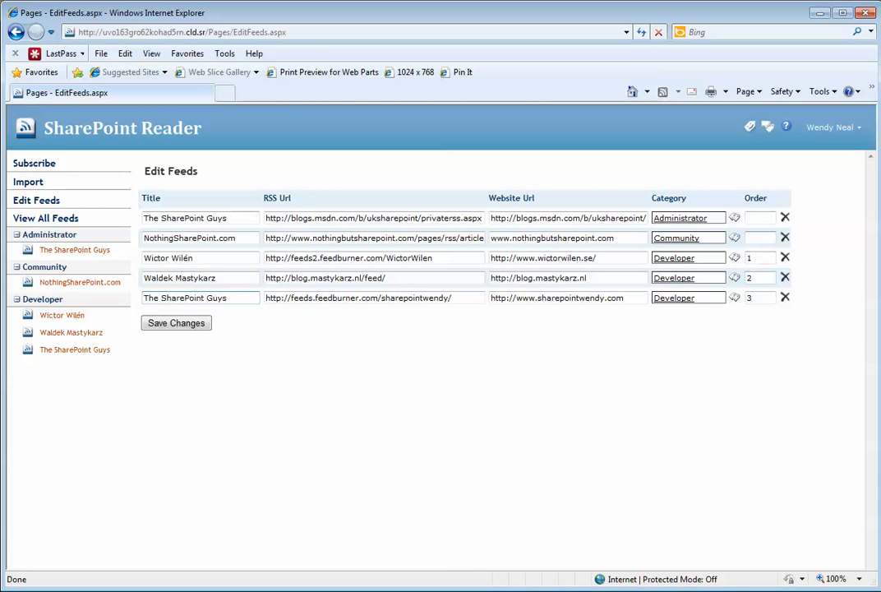
{"action": "left_click", "coordinate": [785, 218]}
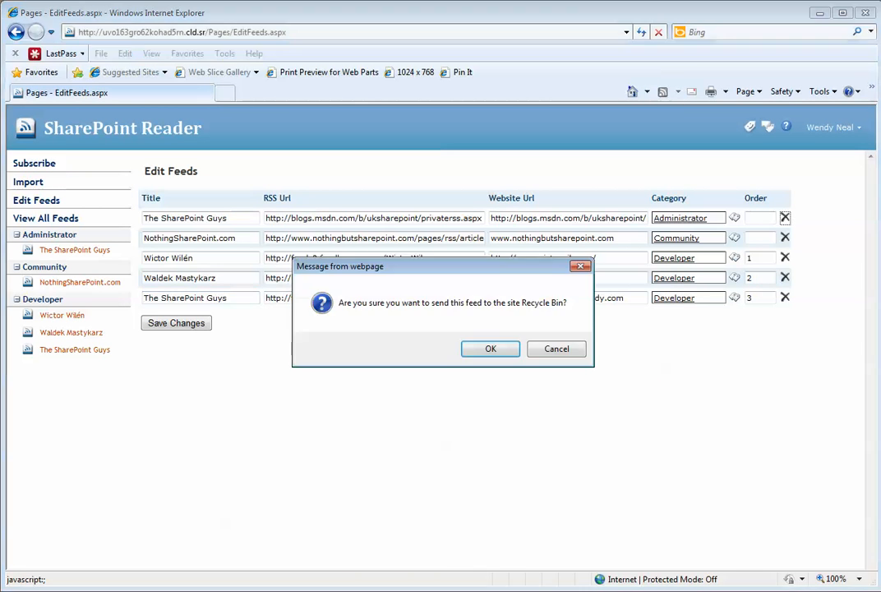
{"action": "key", "text": "Return"}
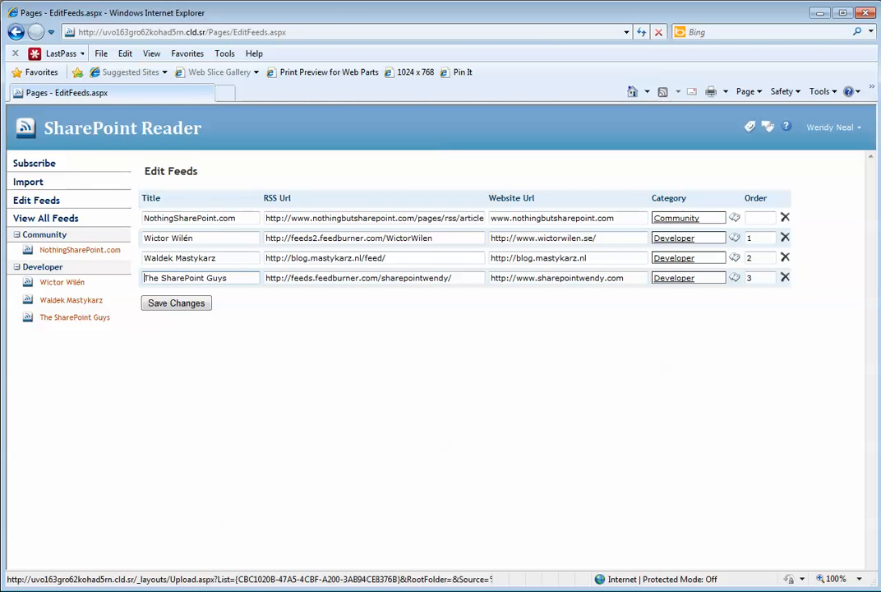
- Upload C:\OPML\Test.xml on the OPML import page, adding 2 new unique feeds
{"action": "left_click", "coordinate": [28, 182]}
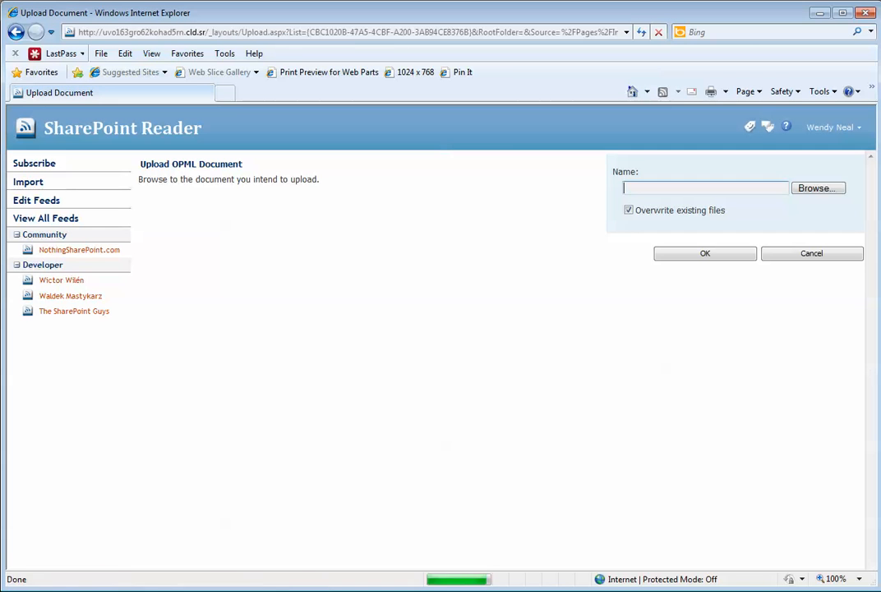
{"action": "left_click", "coordinate": [818, 188]}
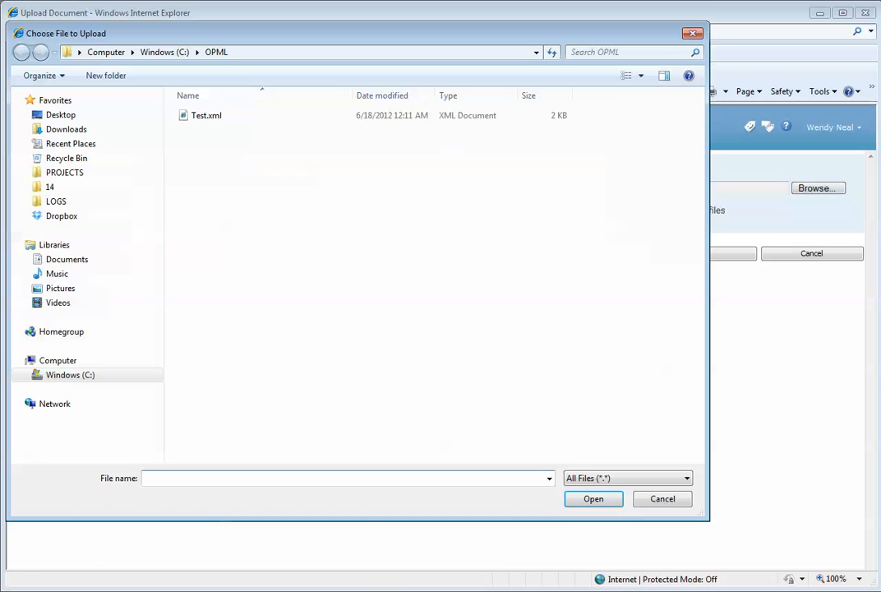
{"action": "left_click", "coordinate": [207, 116]}
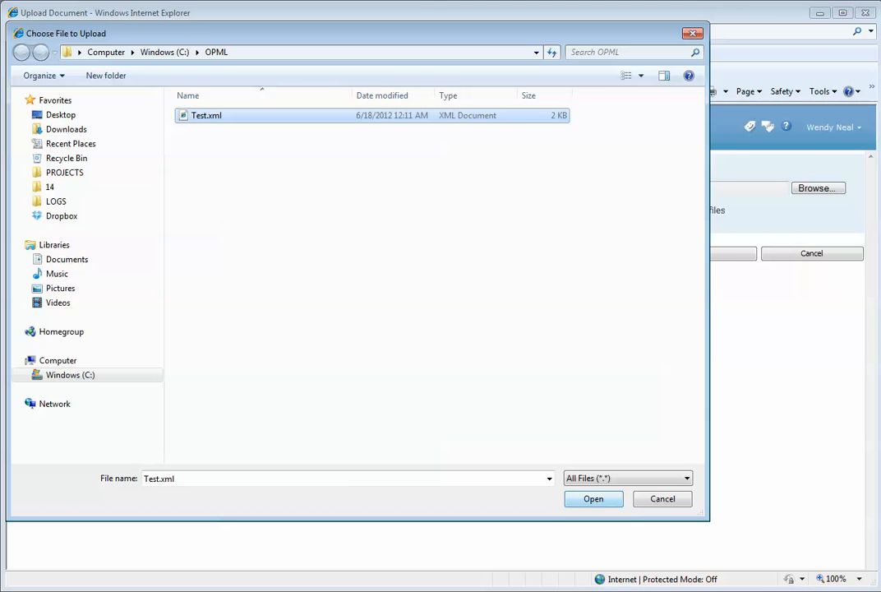
{"action": "left_click", "coordinate": [593, 499]}
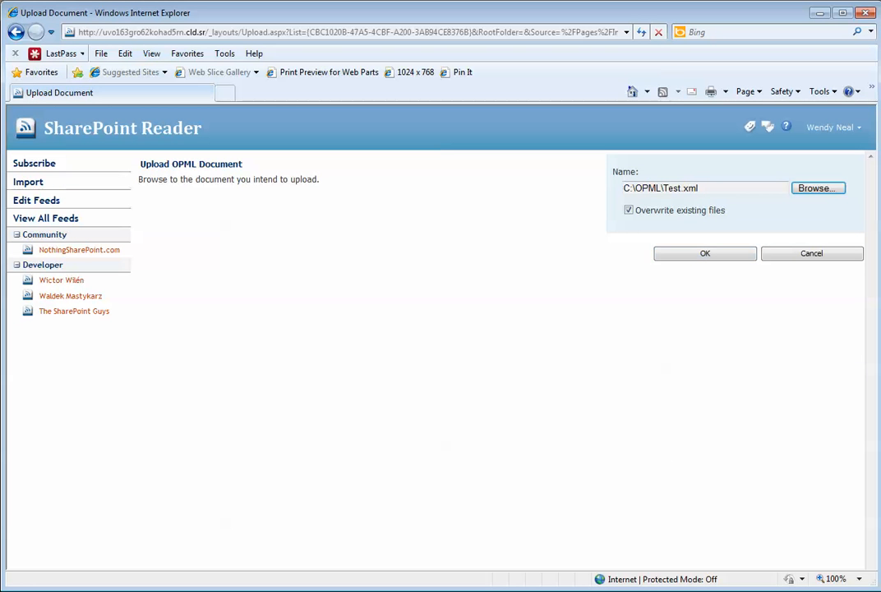
{"action": "left_click", "coordinate": [705, 253]}
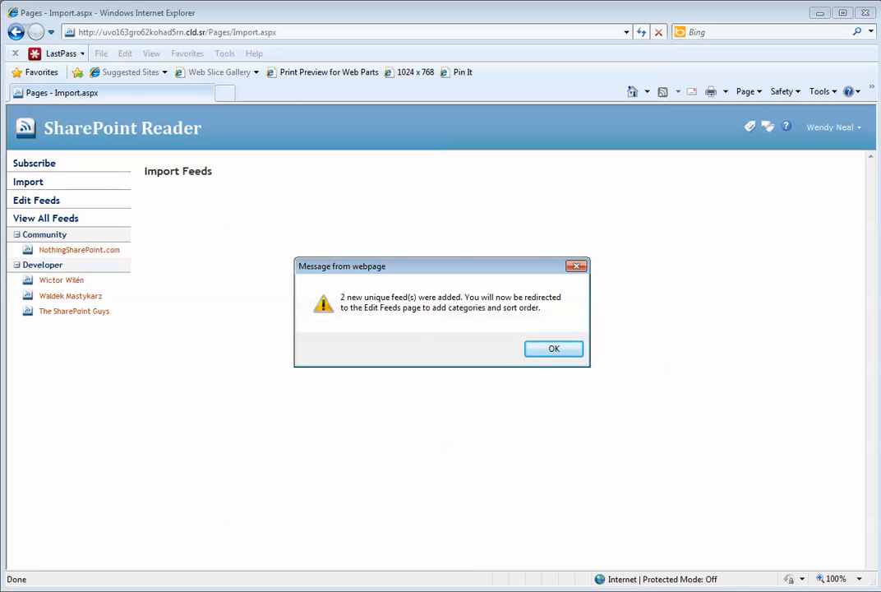
- Dismiss the import alert, categorise The SharePoint Guys as Administrator and Views from Veronique as End User, and save
{"action": "key", "text": "Return"}
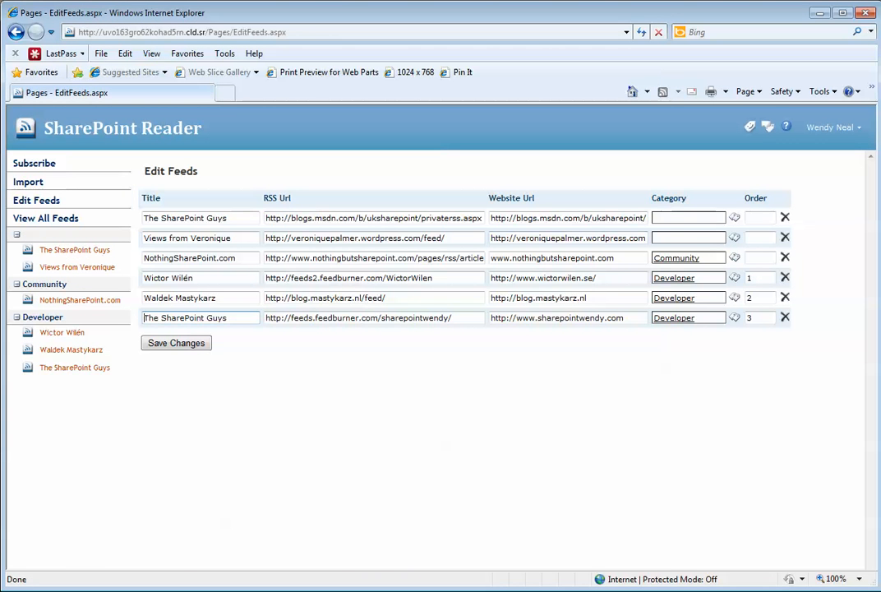
{"action": "type", "text": "adm"}
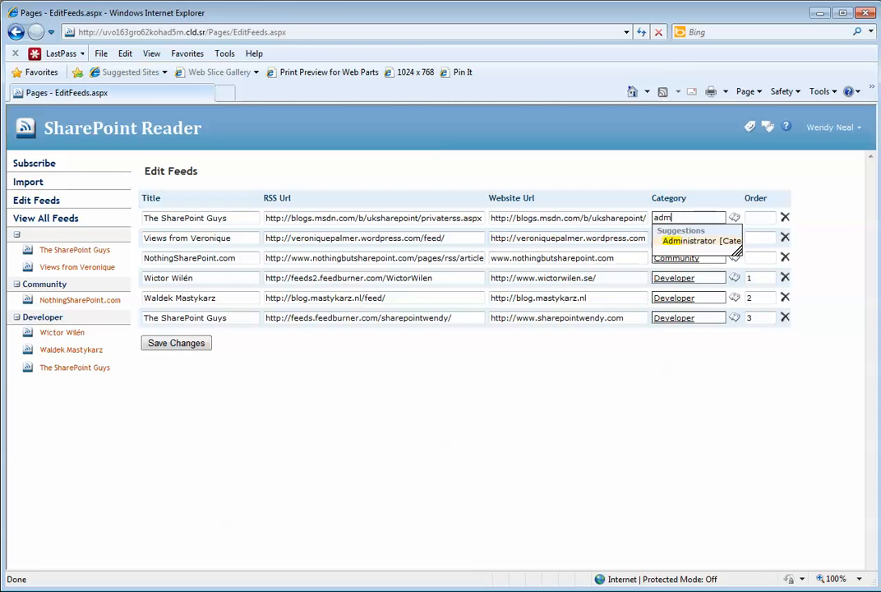
{"action": "key", "text": "Return"}
{"action": "left_click", "coordinate": [687, 238]}
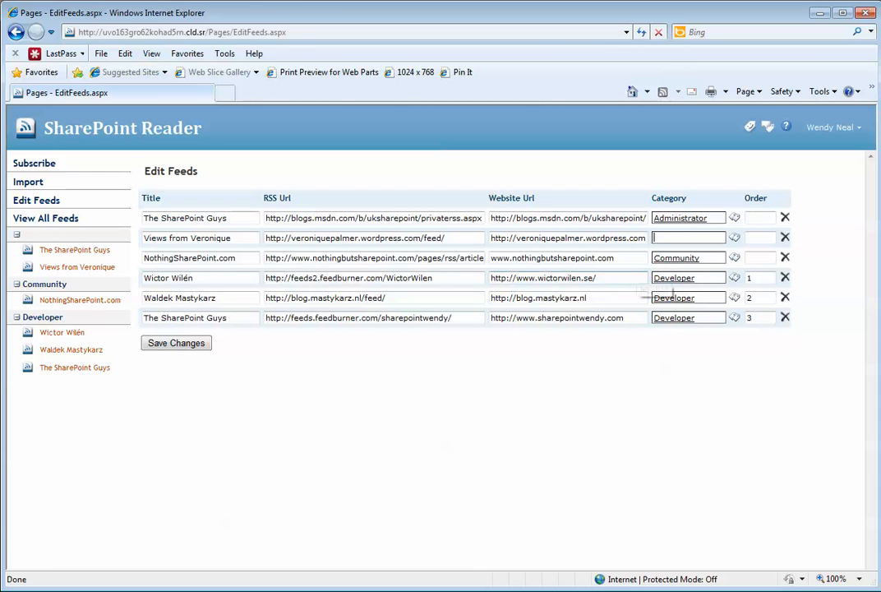
{"action": "type", "text": "end"}
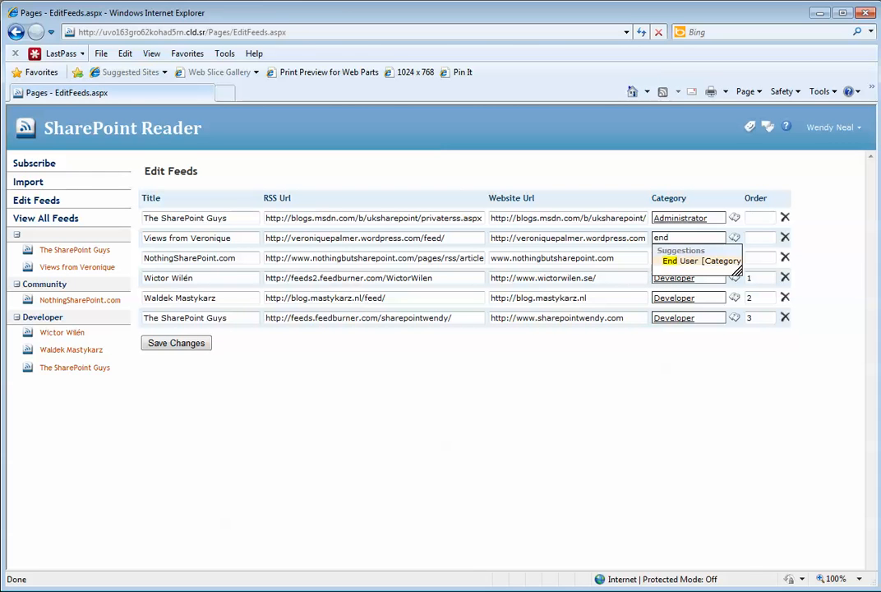
{"action": "key", "text": "Return"}
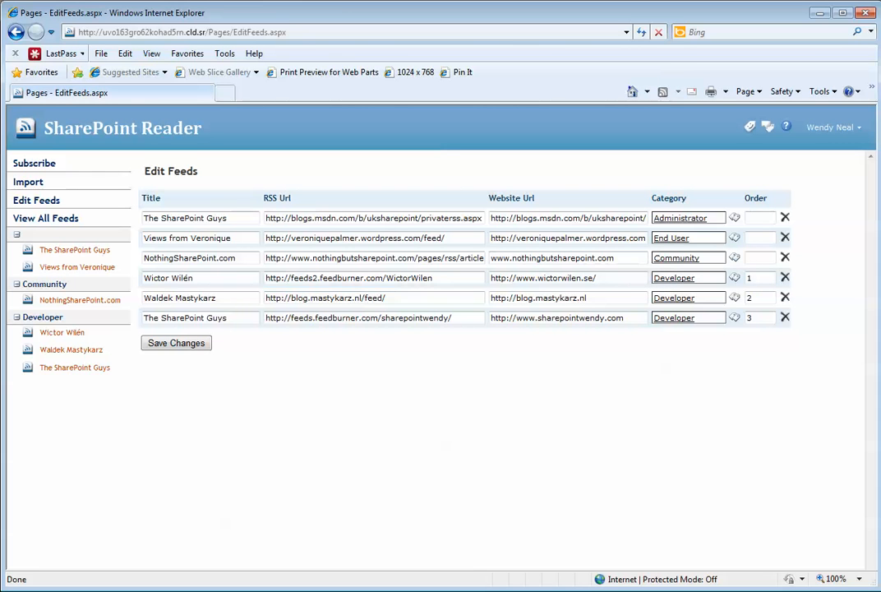
{"action": "left_click", "coordinate": [176, 343]}
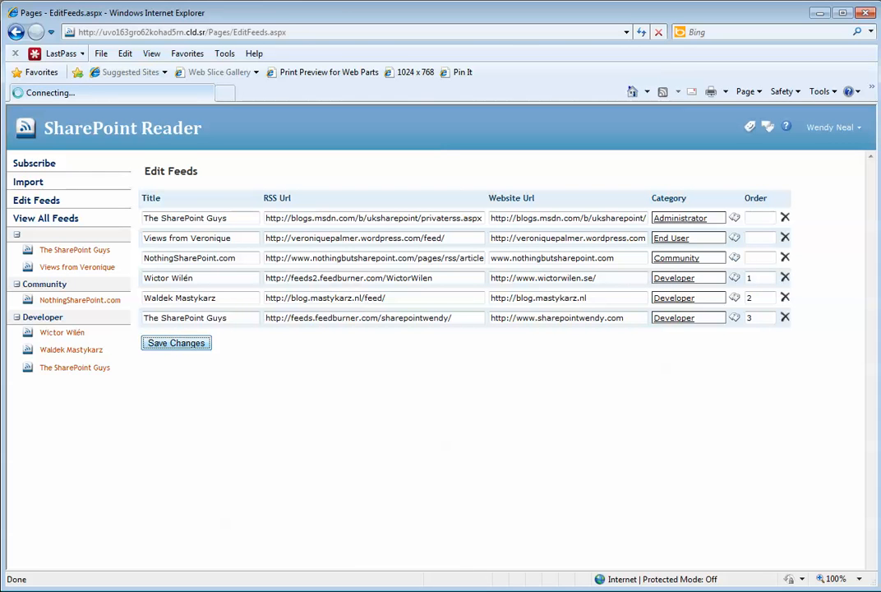